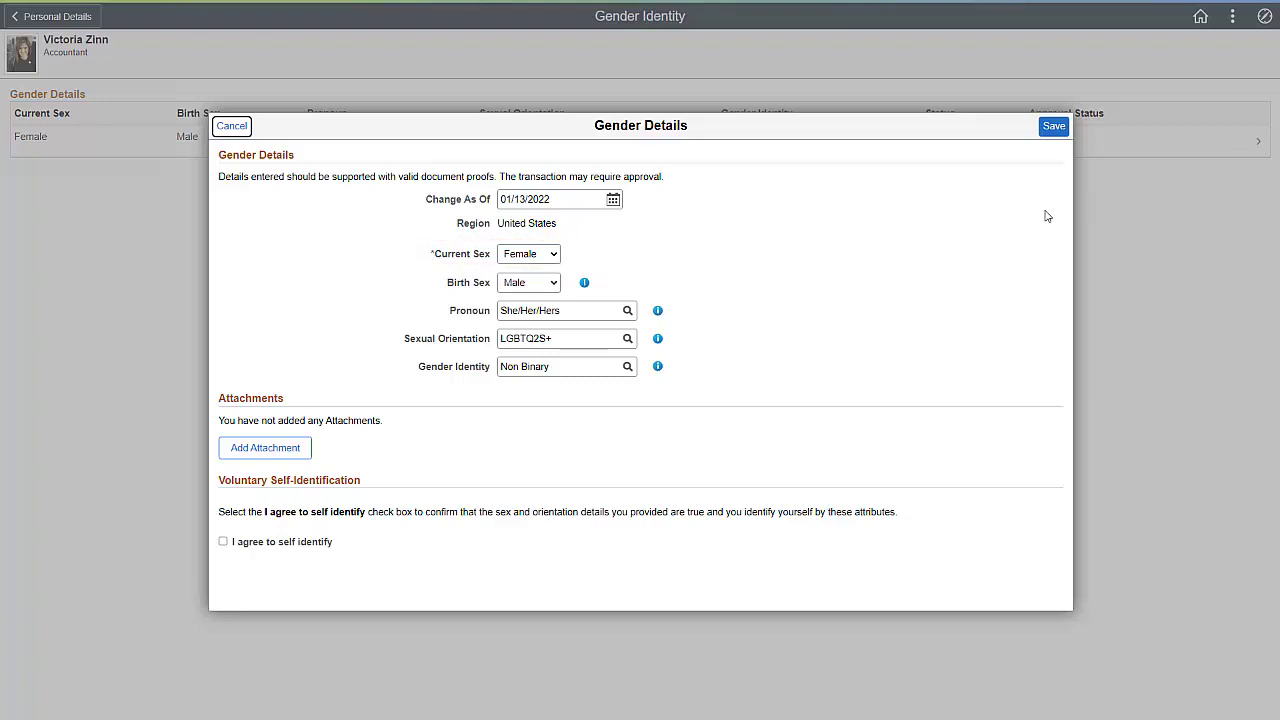
# Set the employee's Current Sex and Birth Sex to Male and choose She/Her/Hers as the pronoun.
pyautogui.click(553, 253)
pyautogui.click(555, 285)
pyautogui.click(627, 310)
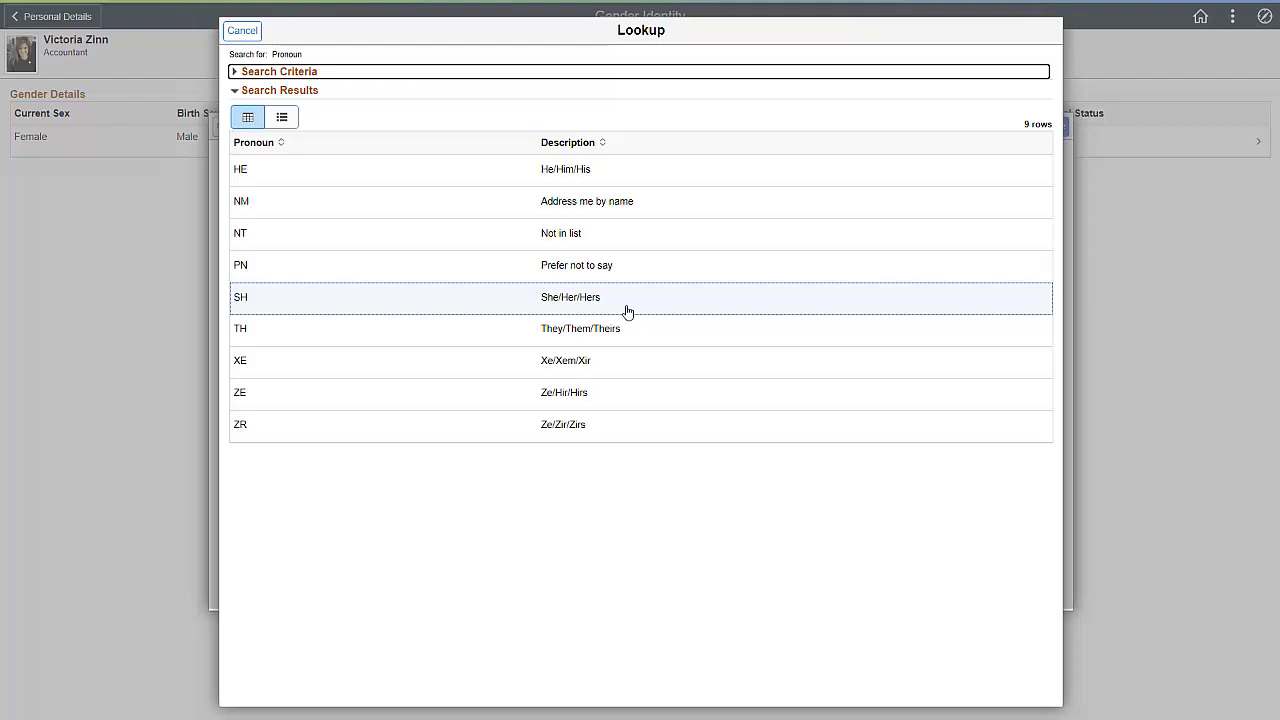
pyautogui.click(627, 312)
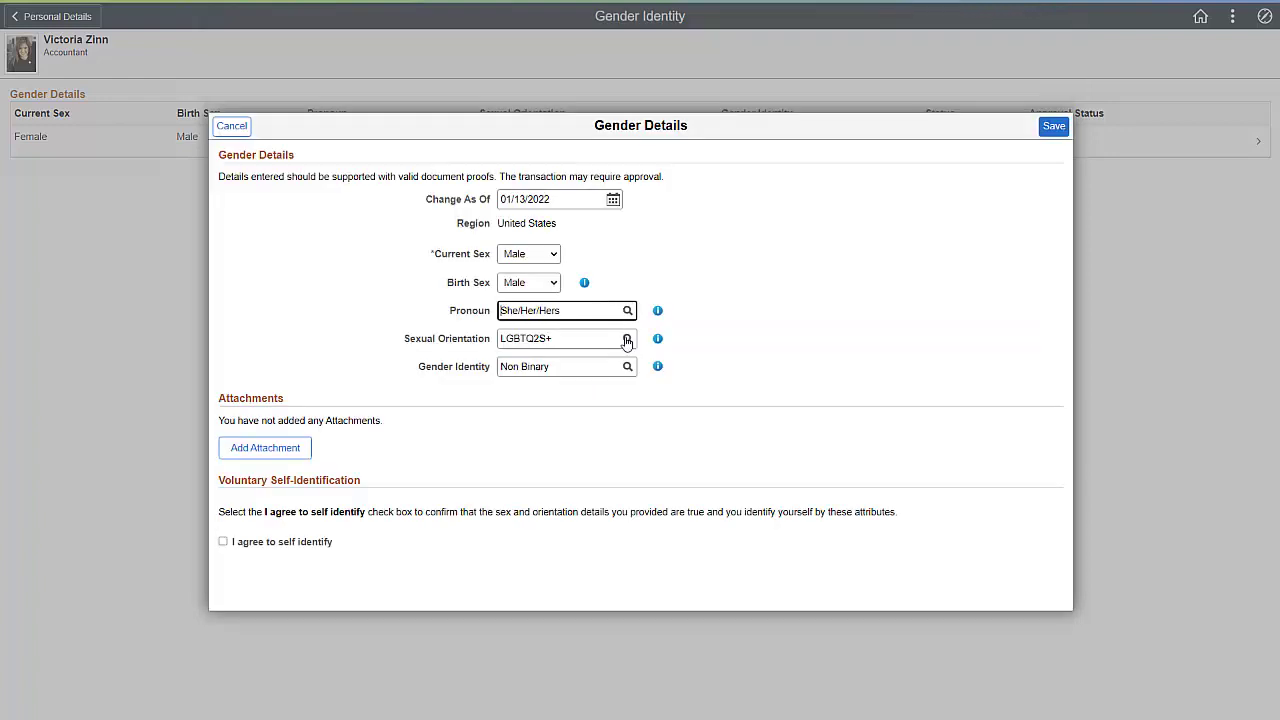
# Choose LGBTQ2S+ as the sexual orientation and Non Binary as the gender identity in the Gender Details.
pyautogui.click(627, 338)
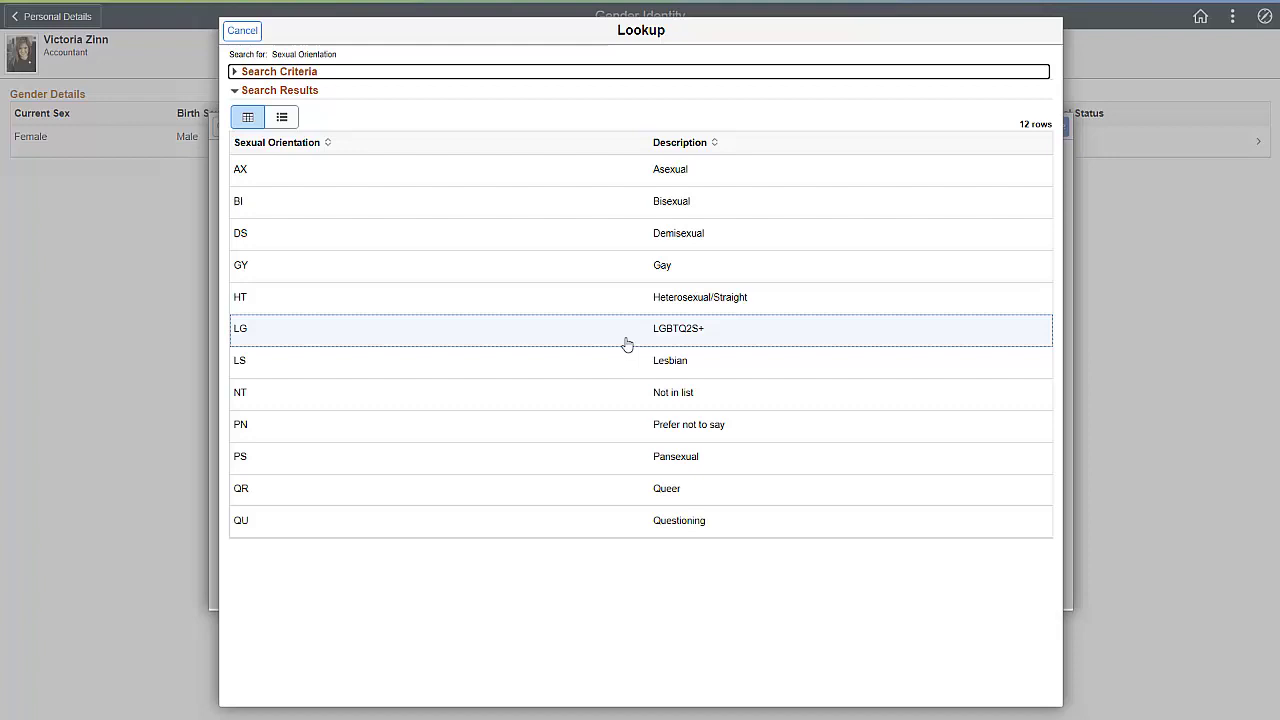
pyautogui.click(630, 338)
pyautogui.click(627, 368)
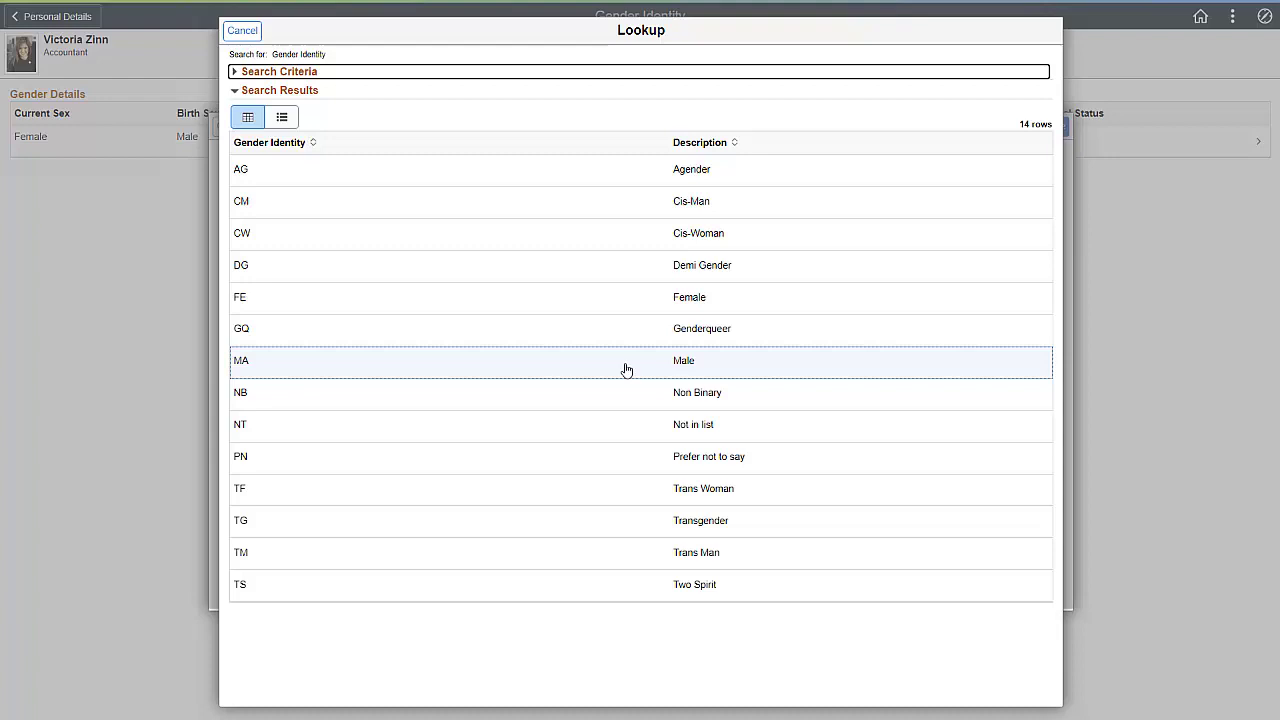
pyautogui.click(652, 395)
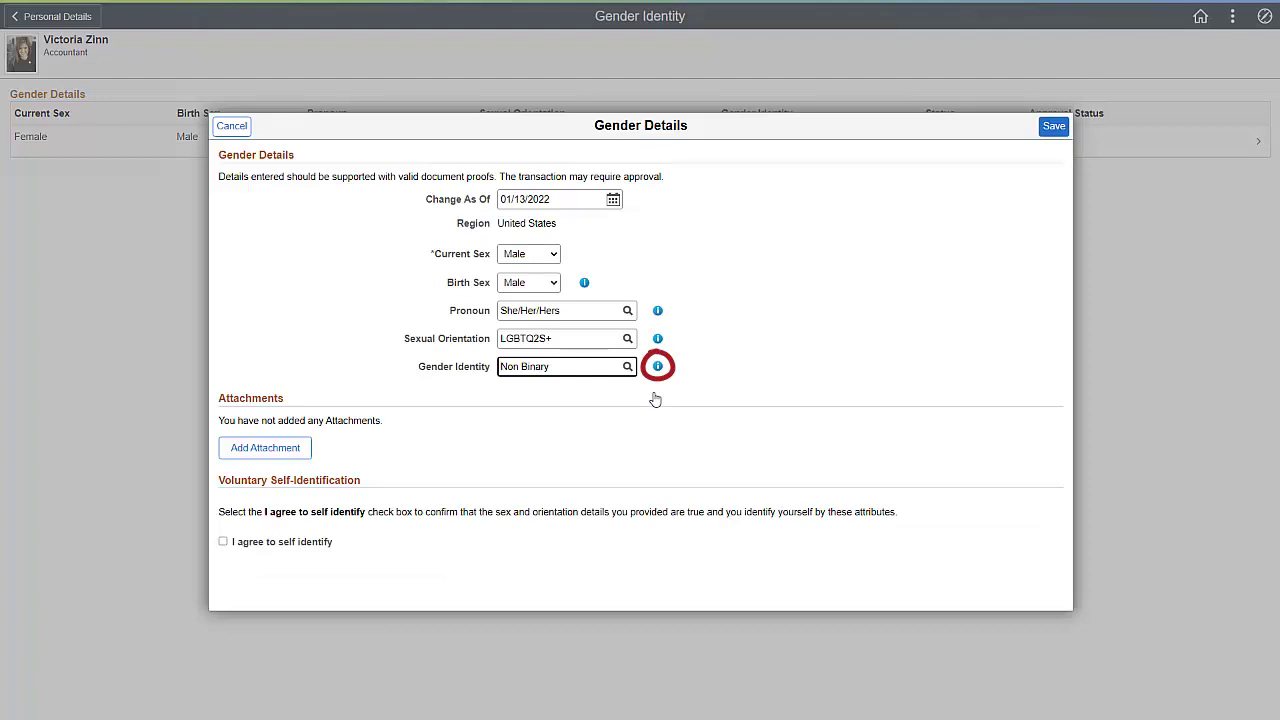
# Review the gender identity value definitions, and save the Gender Details with the self-identification agreement accepted.
pyautogui.click(657, 367)
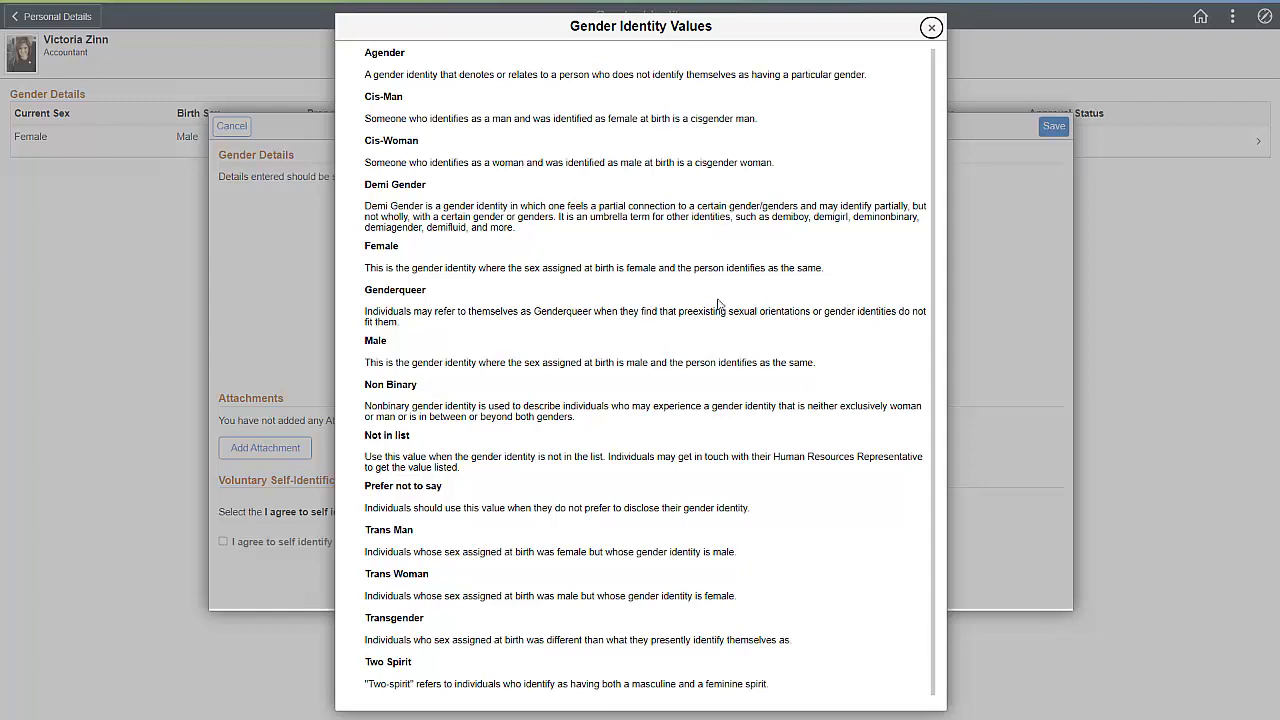
pyautogui.click(931, 28)
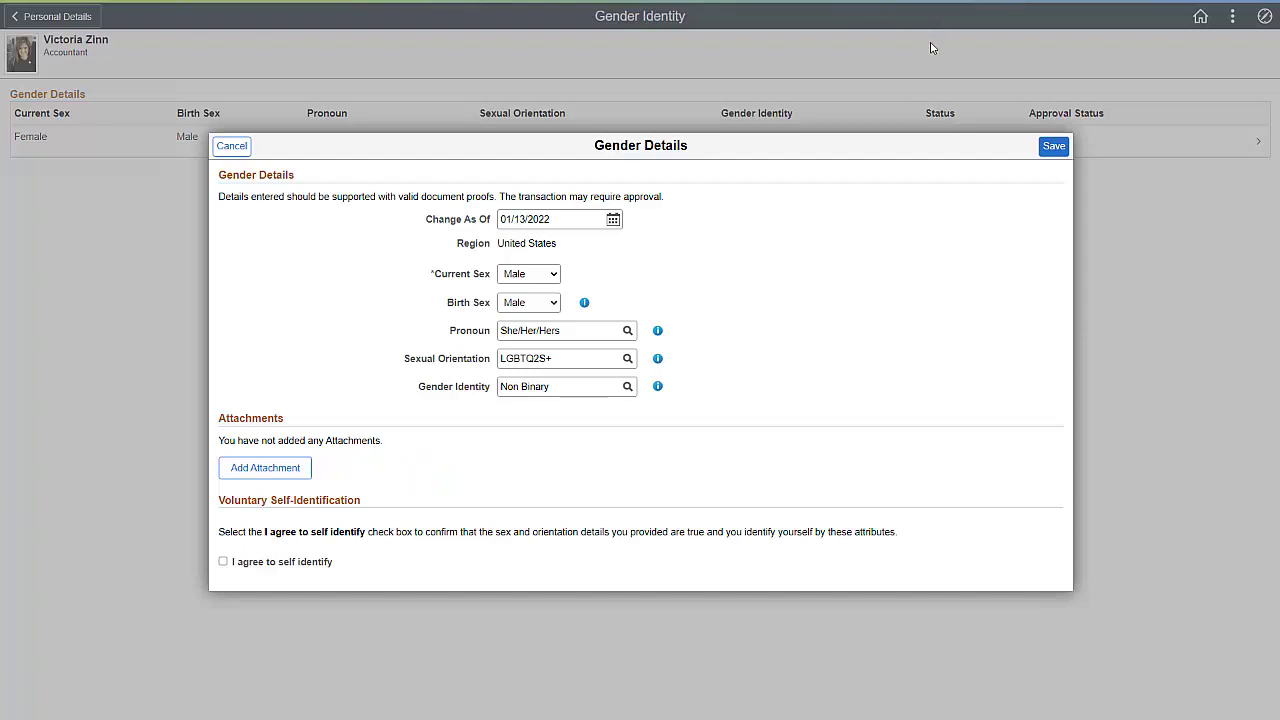
pyautogui.click(224, 563)
pyautogui.click(1049, 150)
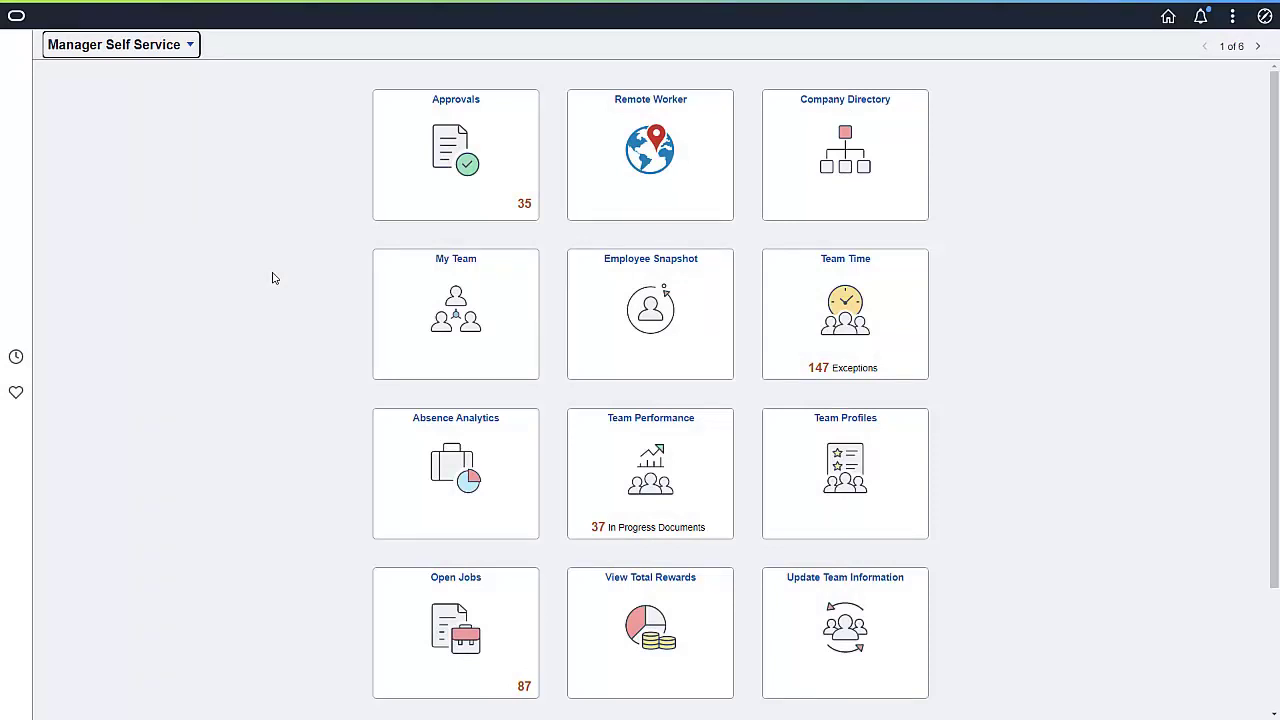
# Approve the employee's pending Gender Identity Change request with the approver comment "Approved".
pyautogui.click(414, 189)
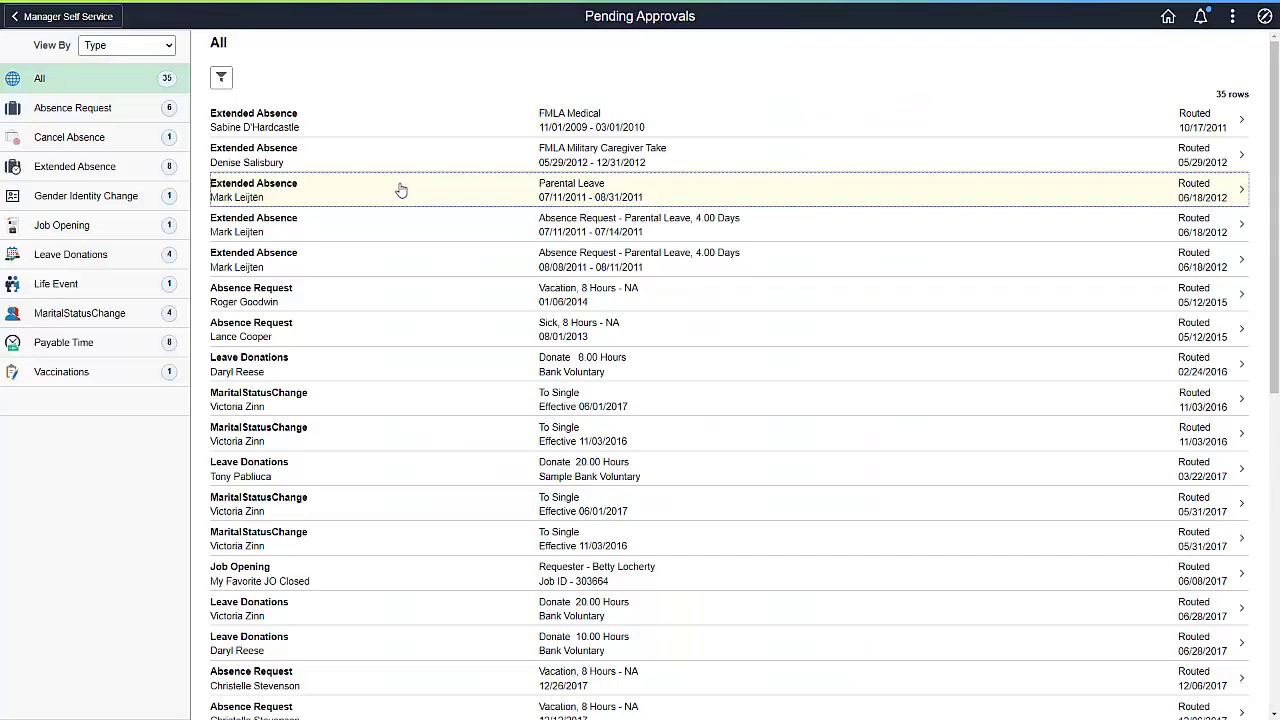
pyautogui.click(143, 198)
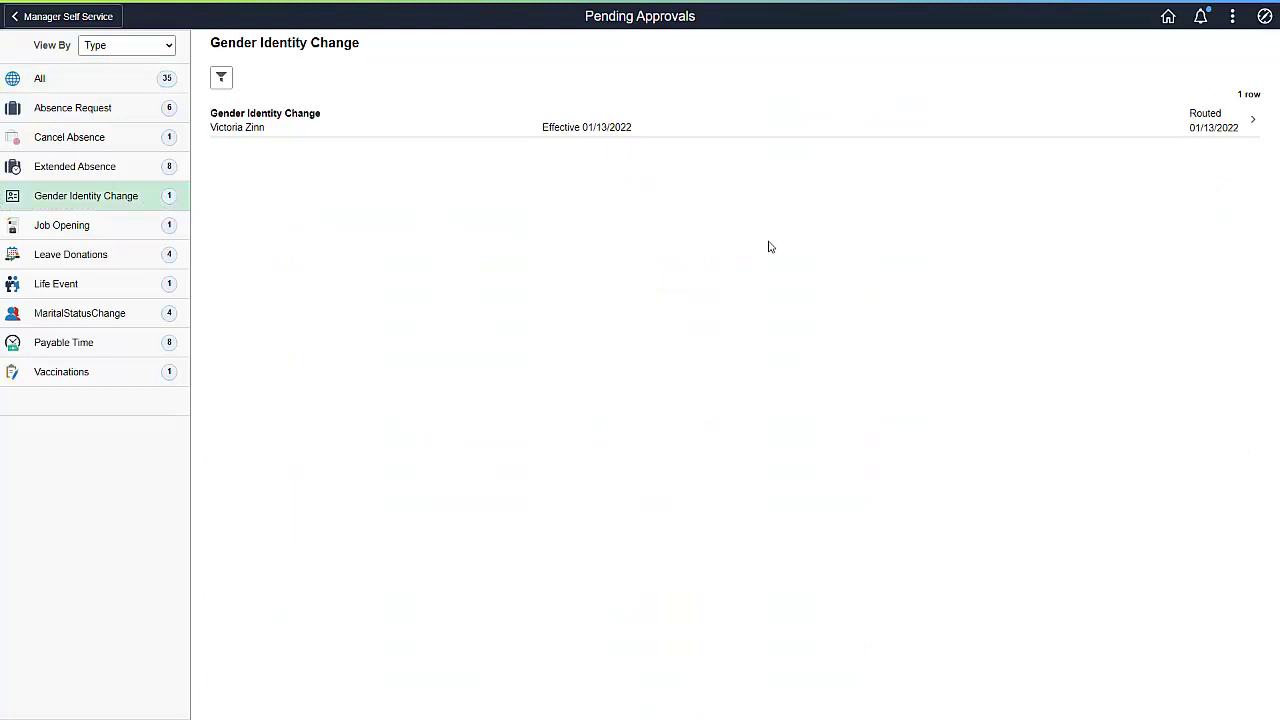
pyautogui.click(1254, 123)
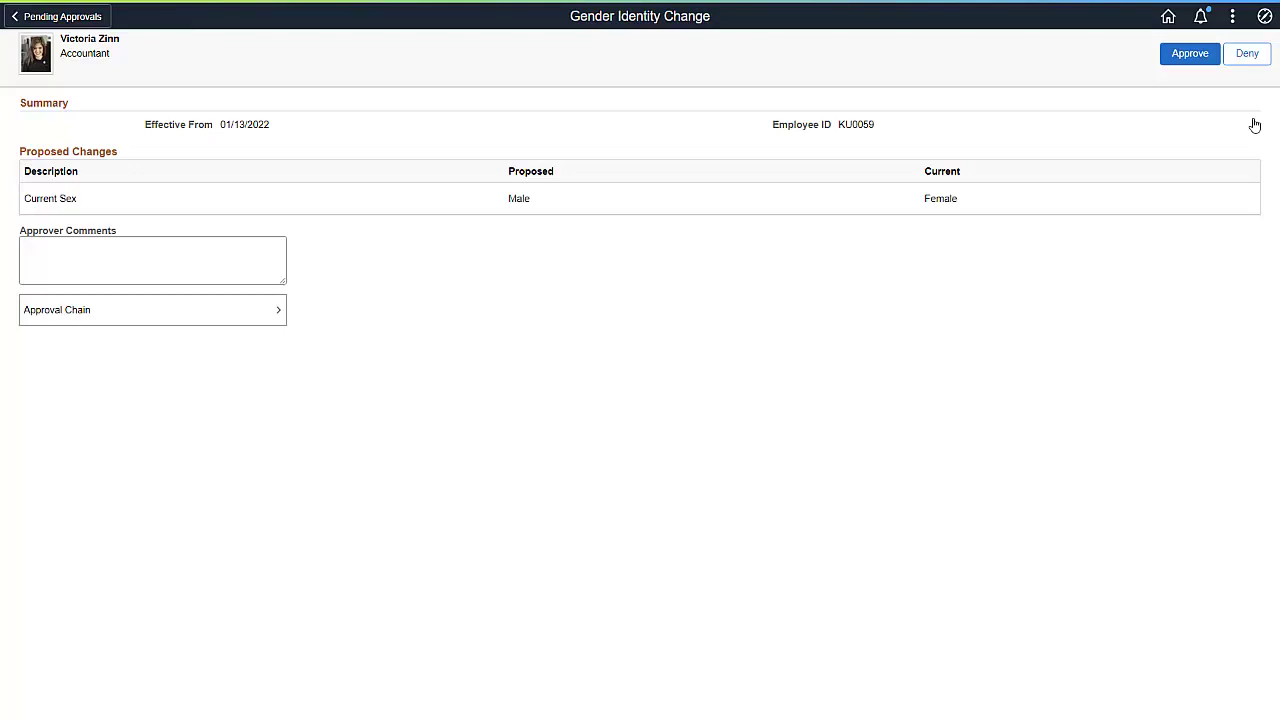
pyautogui.click(1190, 54)
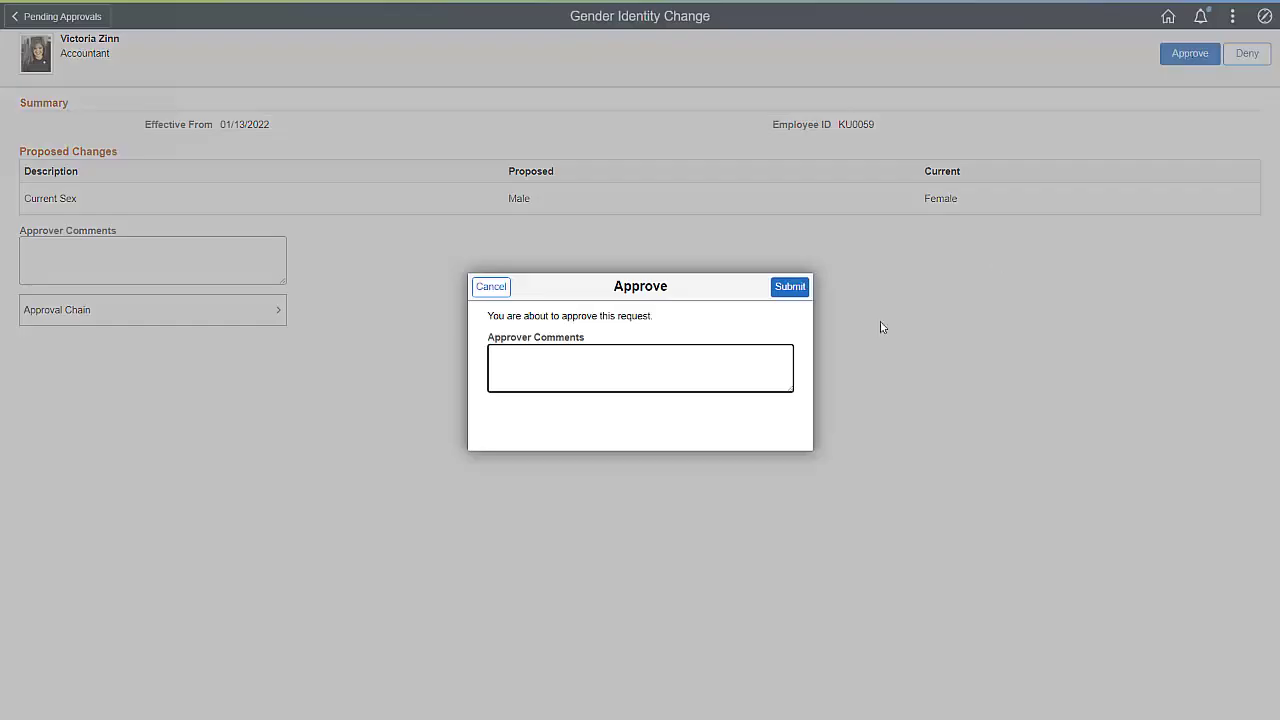
pyautogui.write('Approved')
pyautogui.click(789, 287)
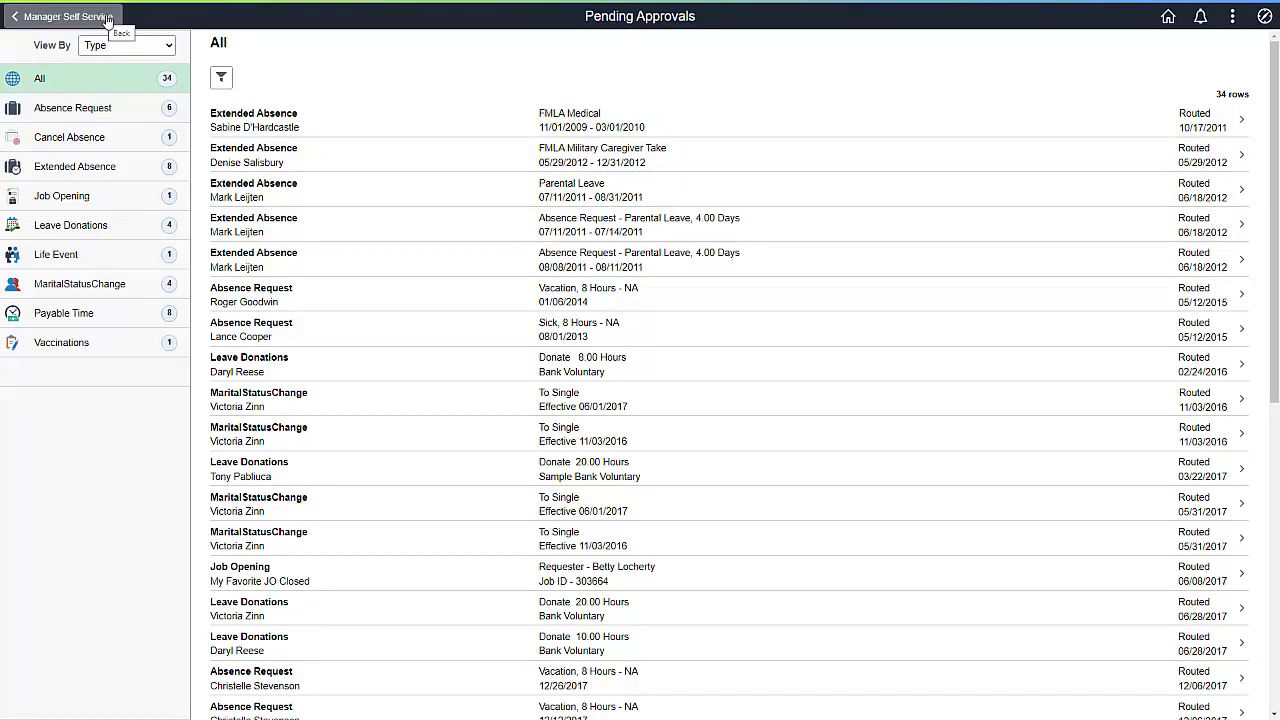
# Open the accountant's profile in the Company Directory and view the pronoun in its About section.
pyautogui.click(106, 20)
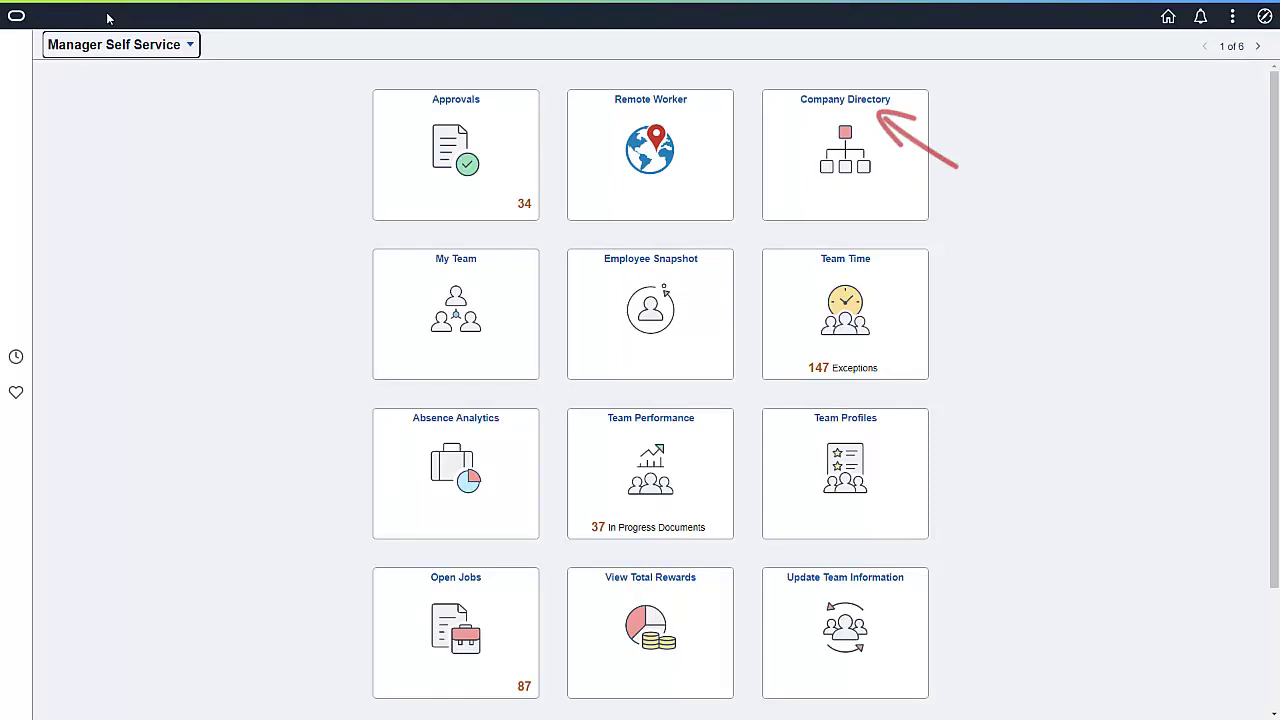
pyautogui.click(818, 146)
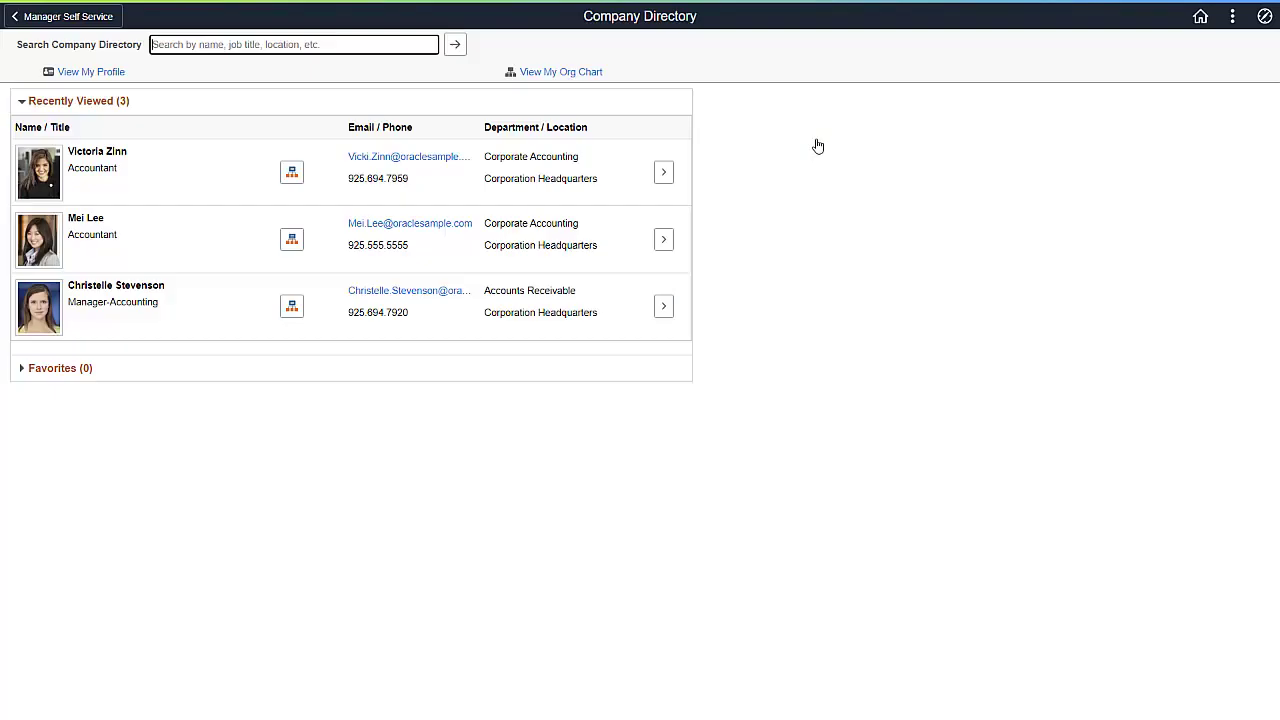
pyautogui.click(663, 172)
pyautogui.click(47, 302)
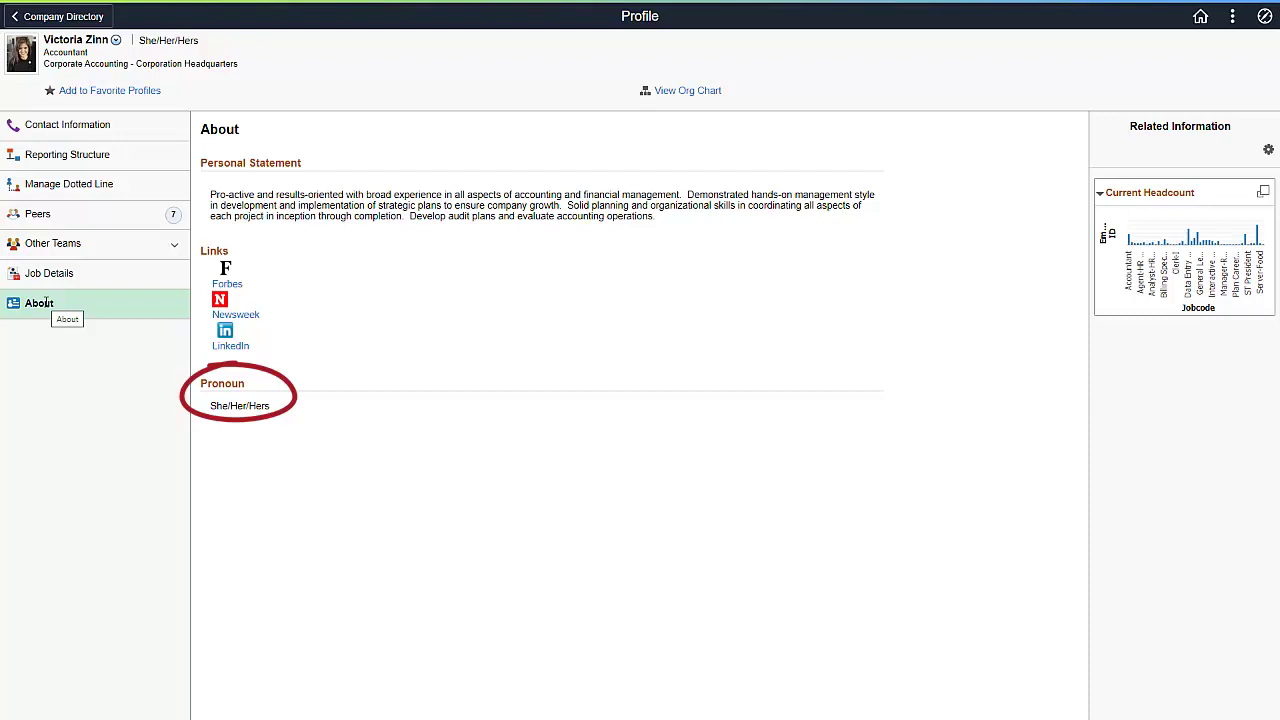
# Open the Update Person Detail search page among the biographical pages of Workforce Administration.
pyautogui.click(1265, 16)
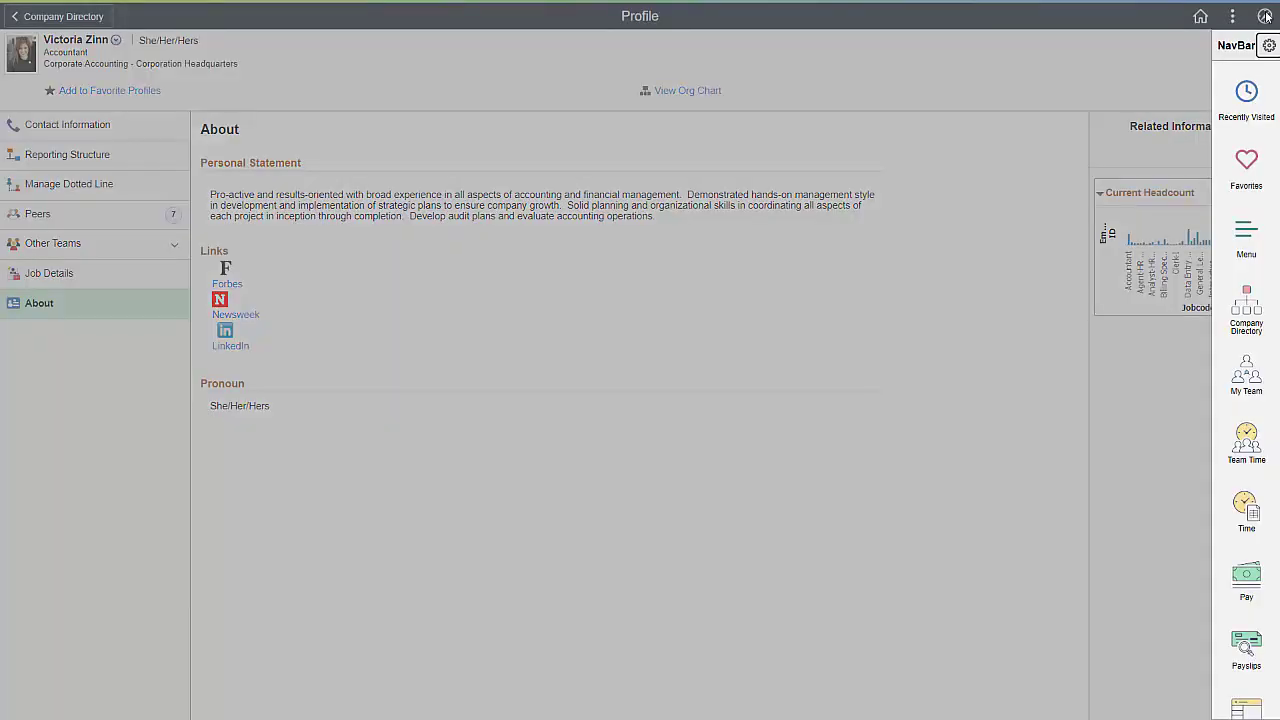
pyautogui.click(1246, 235)
pyautogui.click(1226, 191)
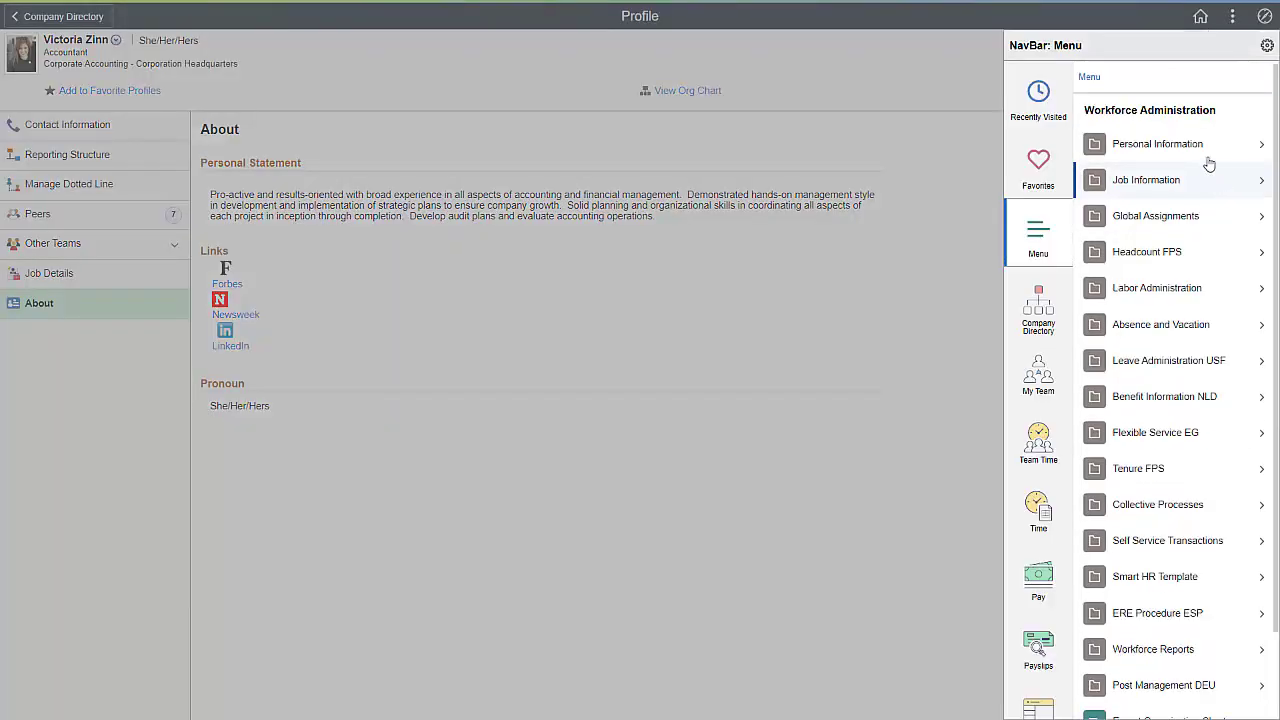
pyautogui.click(1205, 150)
pyautogui.click(1204, 152)
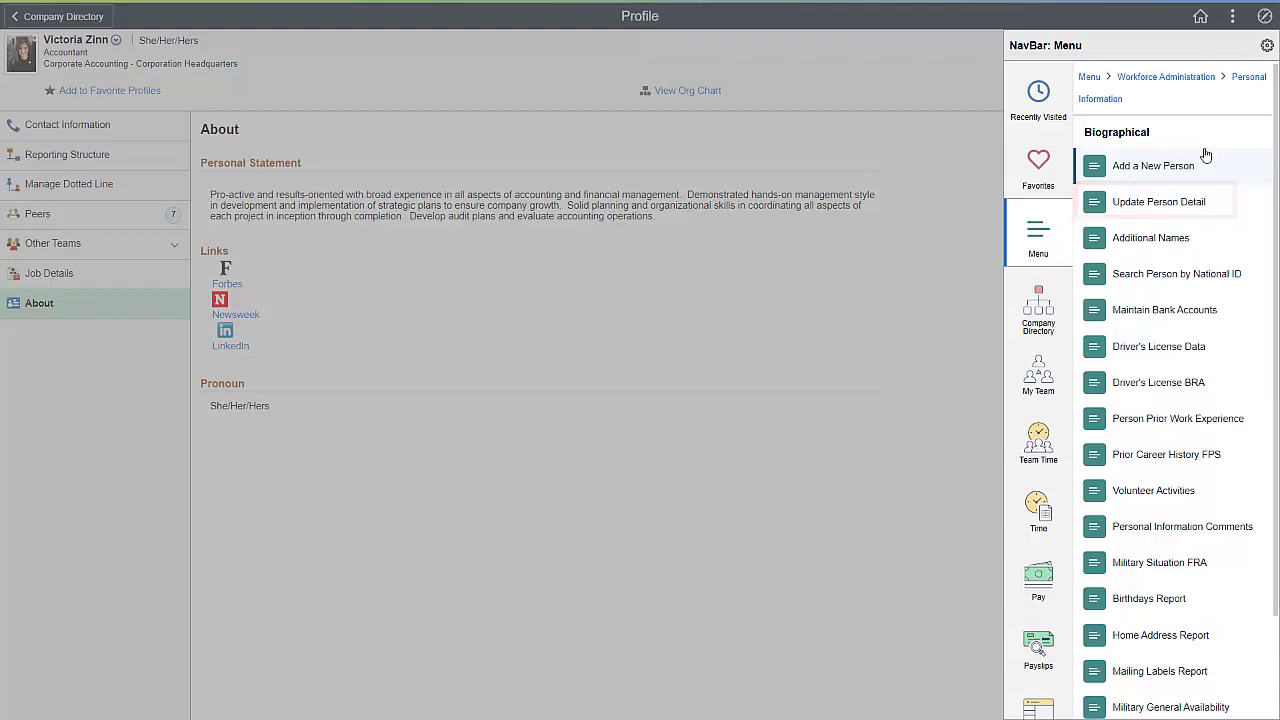
pyautogui.click(1189, 204)
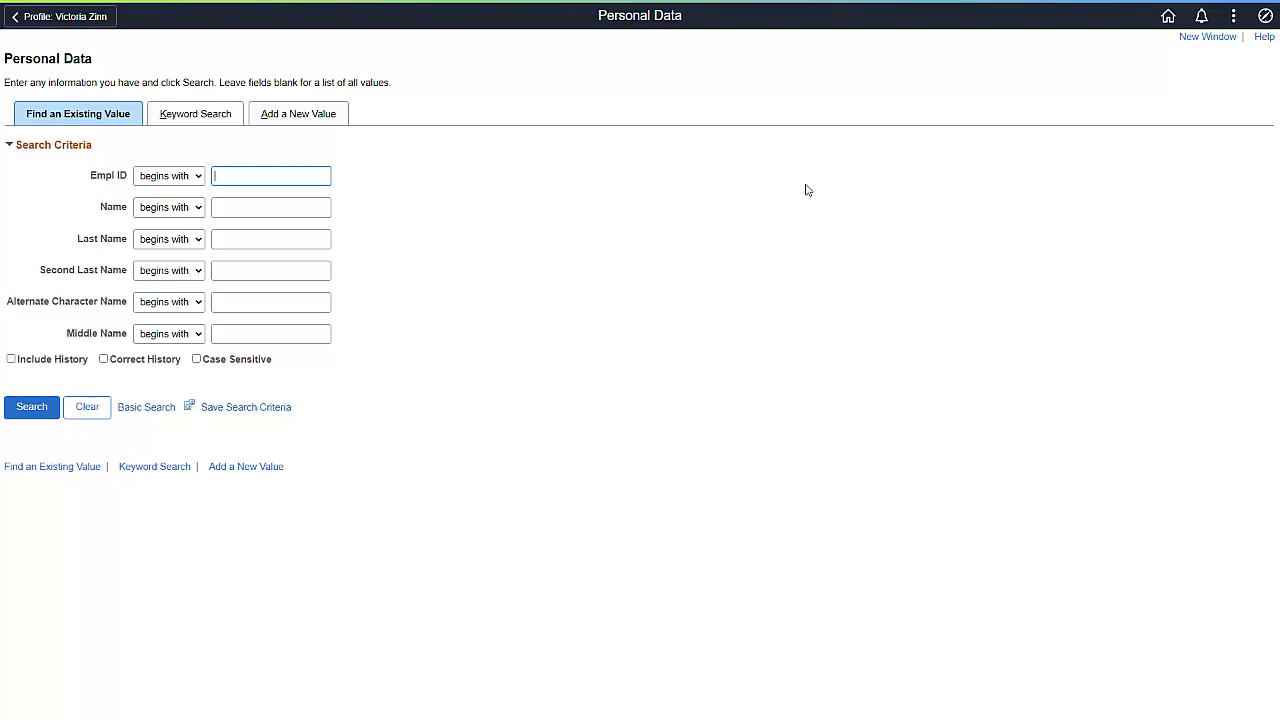
# Search for the employee by last name and open the accountant's record to examine the Gender and Orientation Details.
pyautogui.click(325, 237)
pyautogui.write('Zinn')
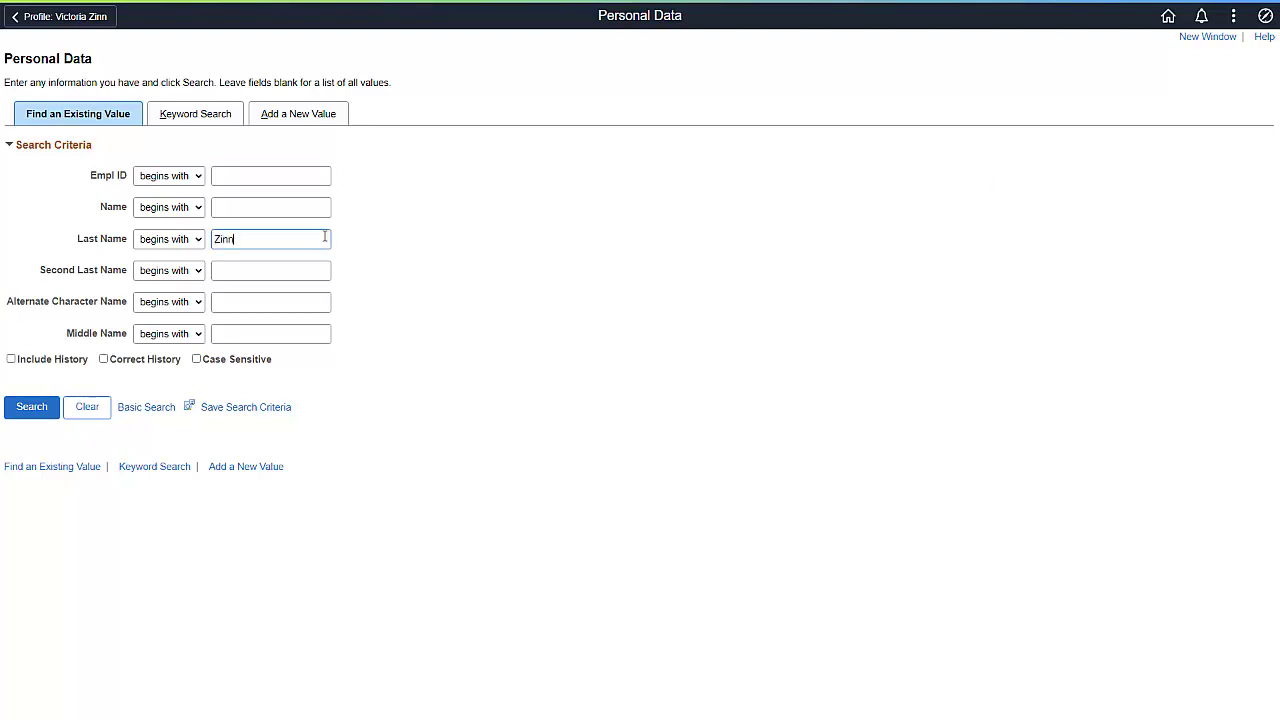
pyautogui.click(28, 408)
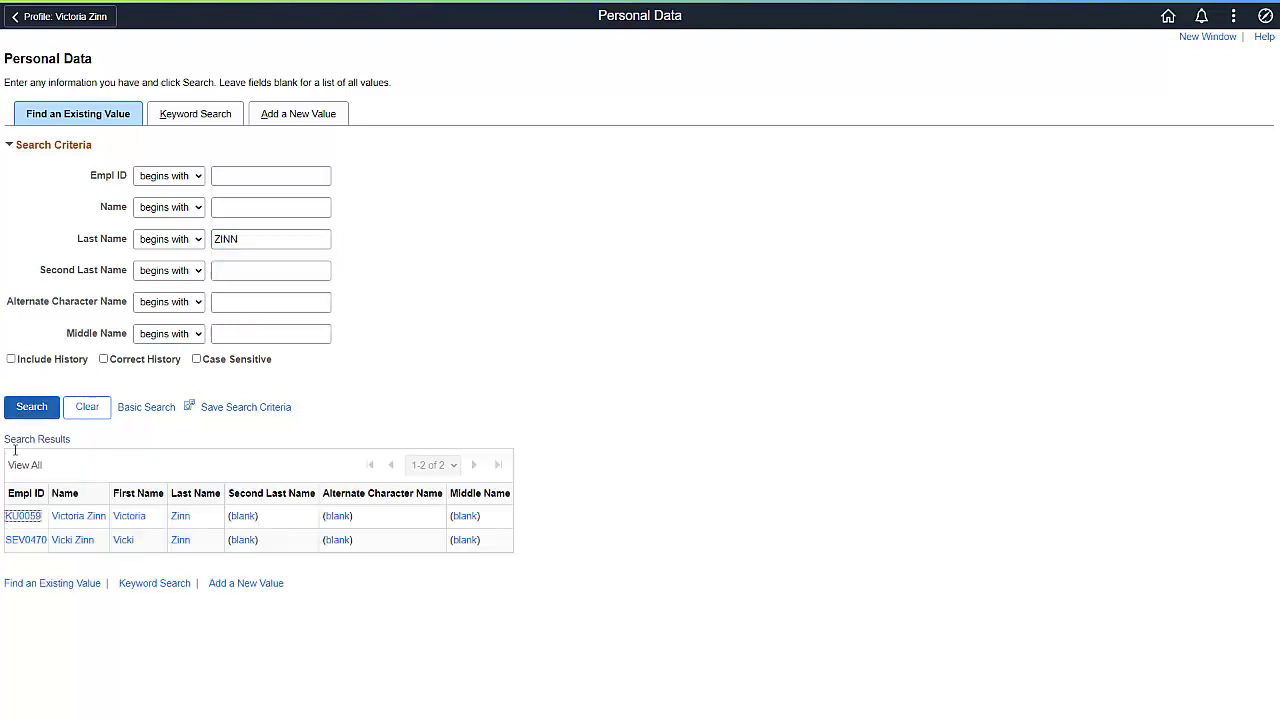
pyautogui.click(22, 516)
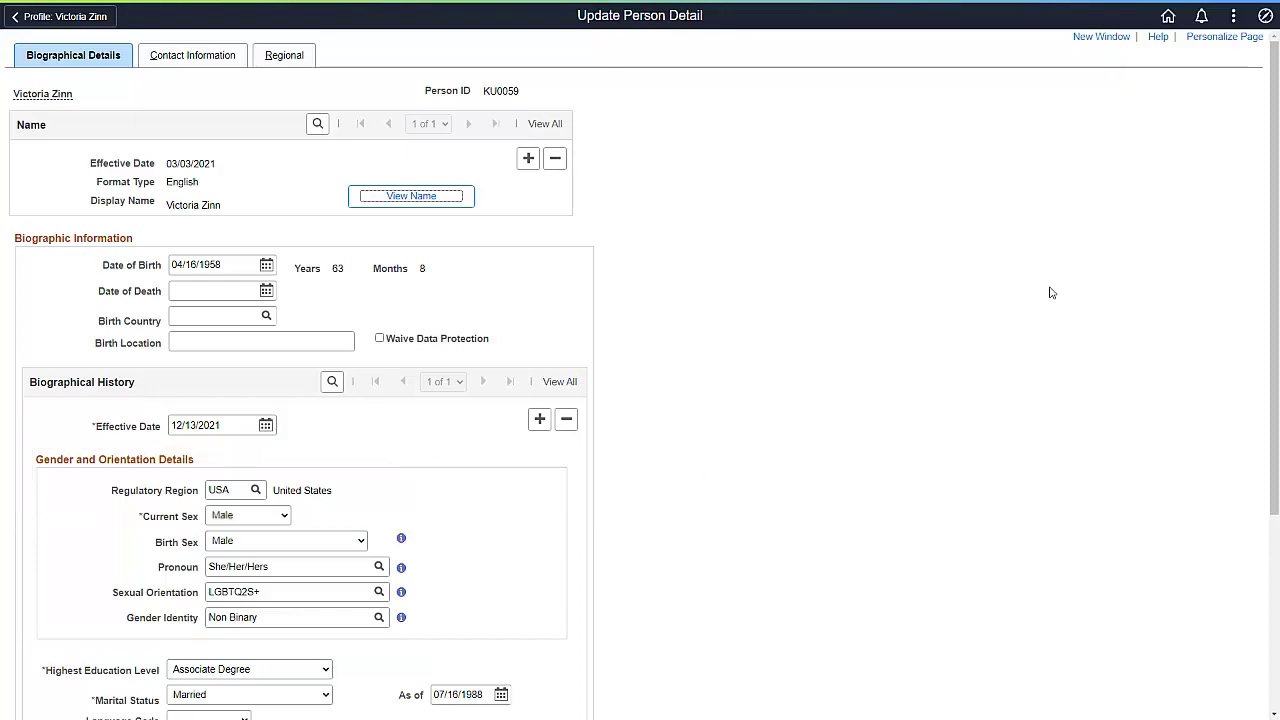
# Open the Installation Table from Set Up HCM and examine the Gender Identity setting in the HCM Options.
pyautogui.click(1265, 16)
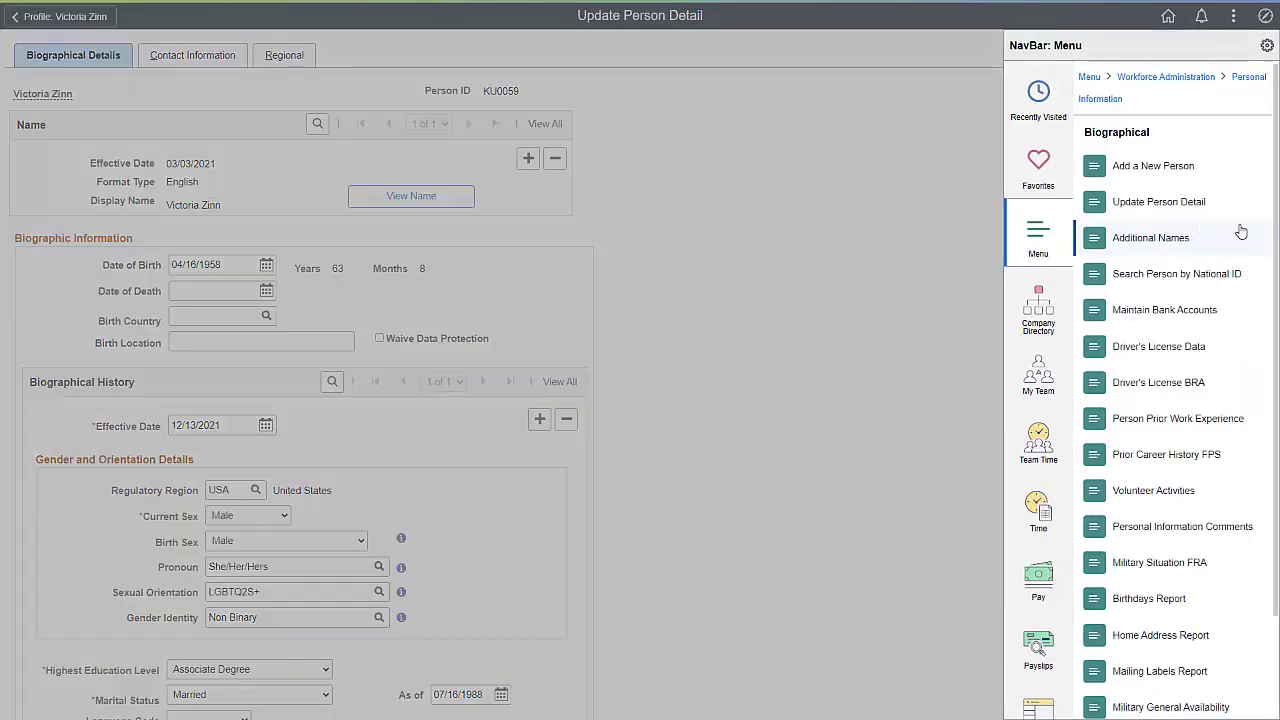
pyautogui.click(1089, 77)
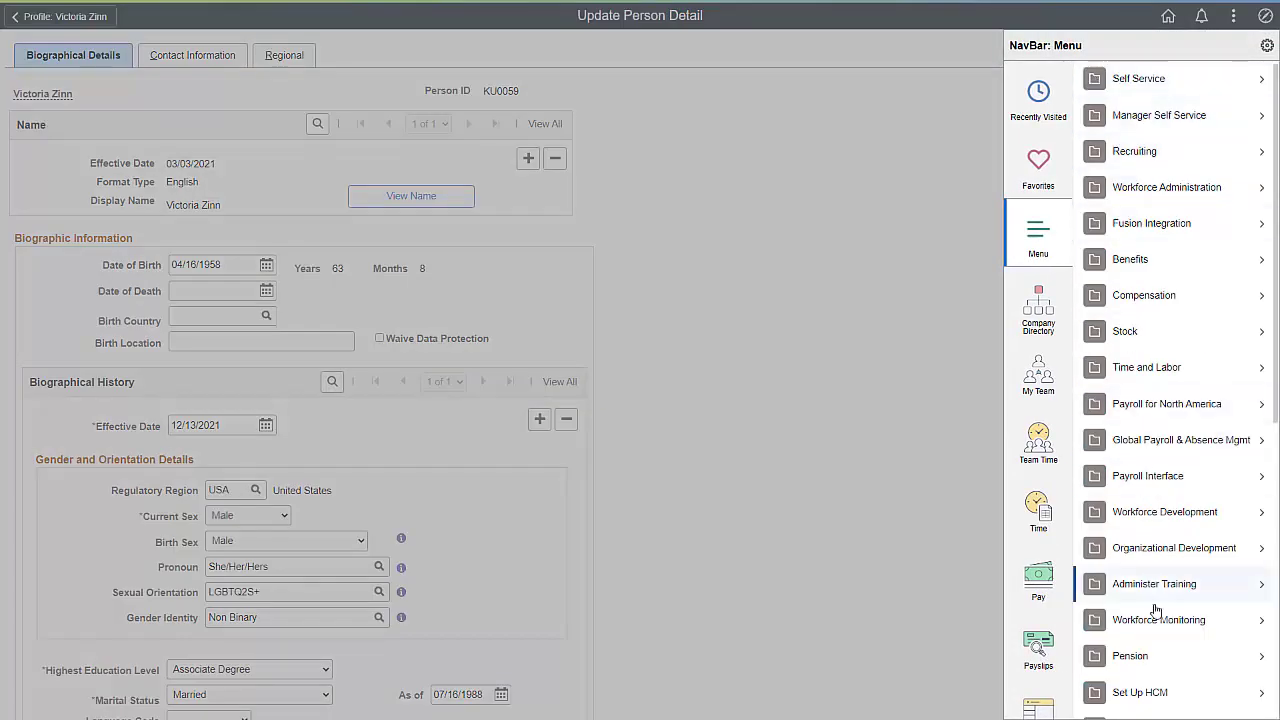
pyautogui.click(1150, 691)
pyautogui.click(1168, 145)
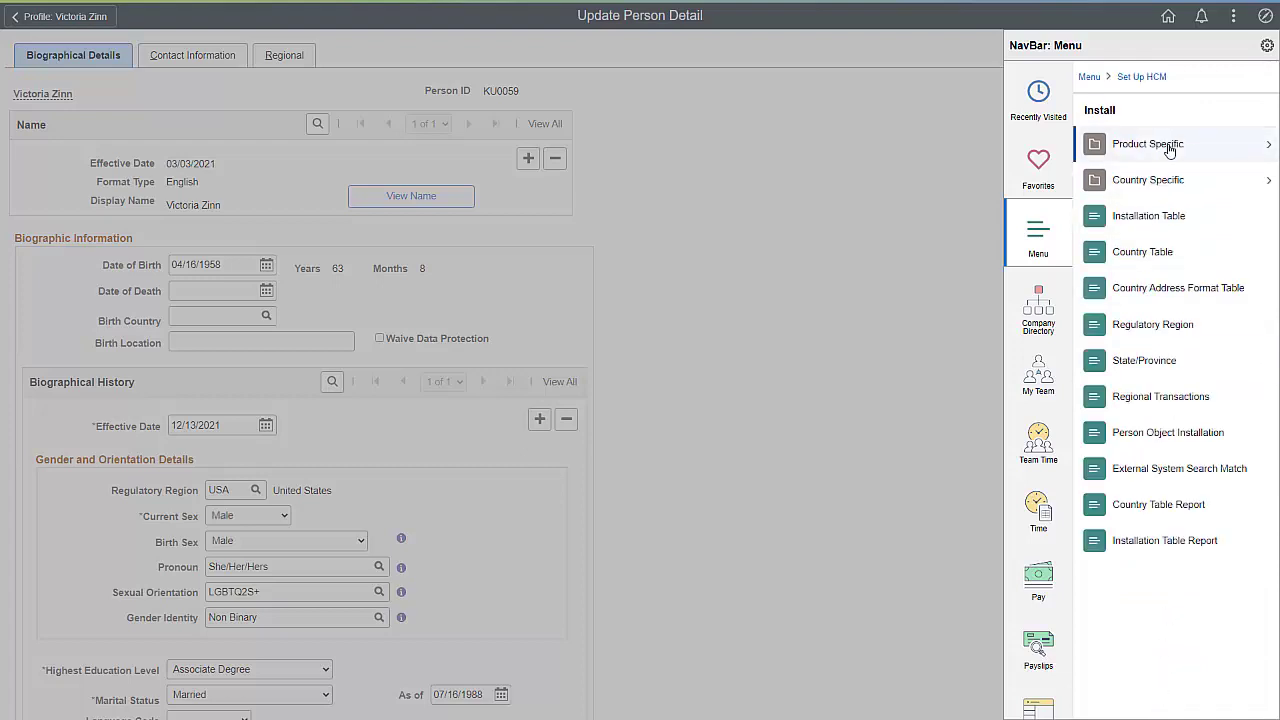
pyautogui.click(1165, 216)
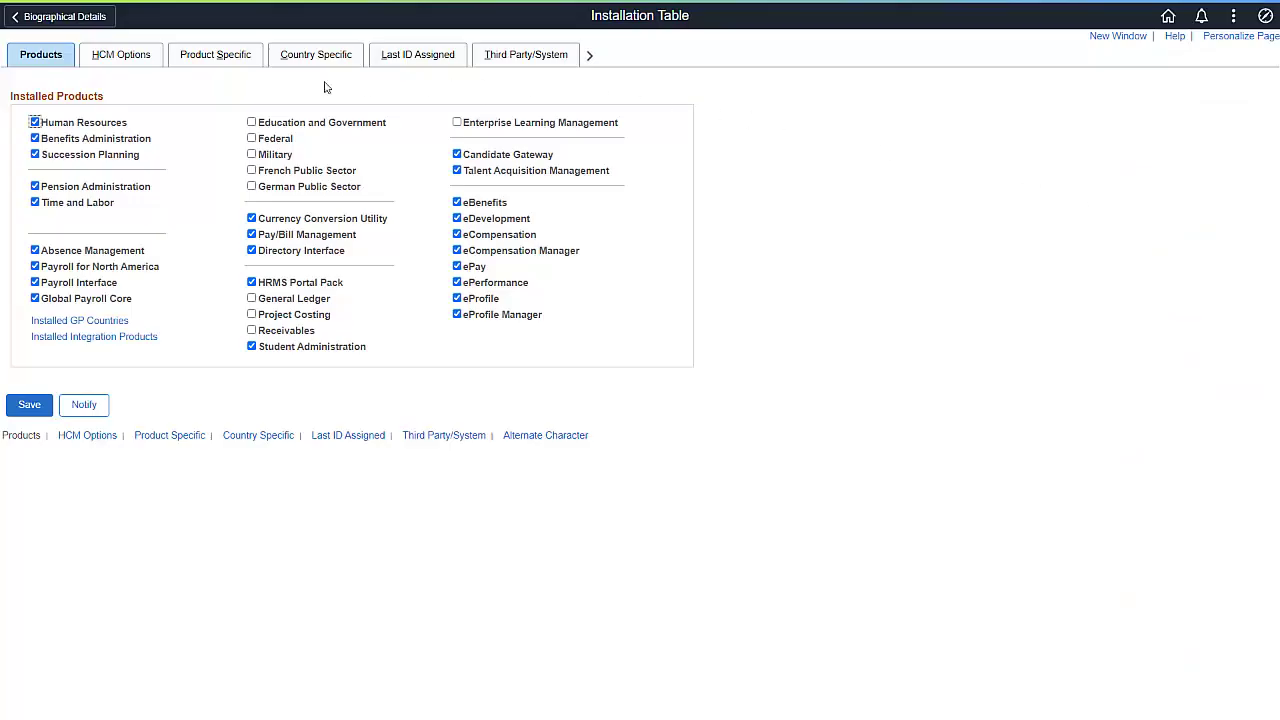
pyautogui.click(125, 53)
pyautogui.scroll(-1, 1272, 372)
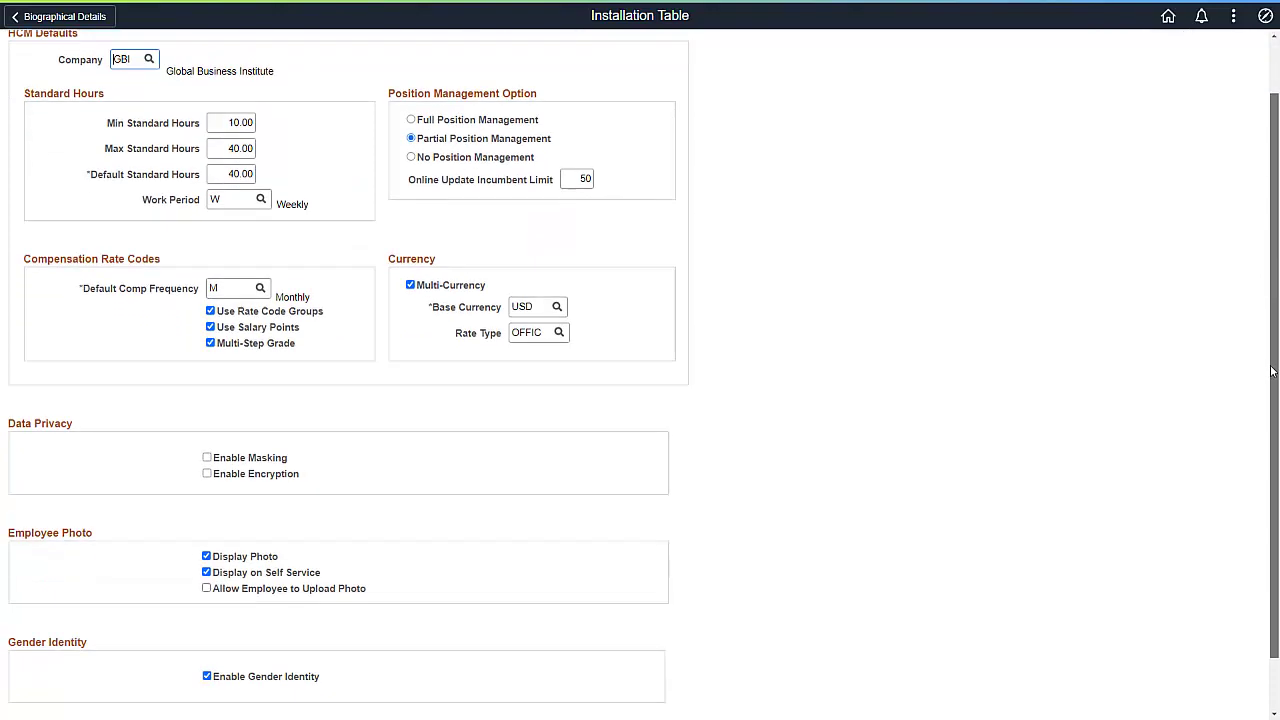
pyautogui.moveTo(1272, 372); pyautogui.dragTo(1268, 426)
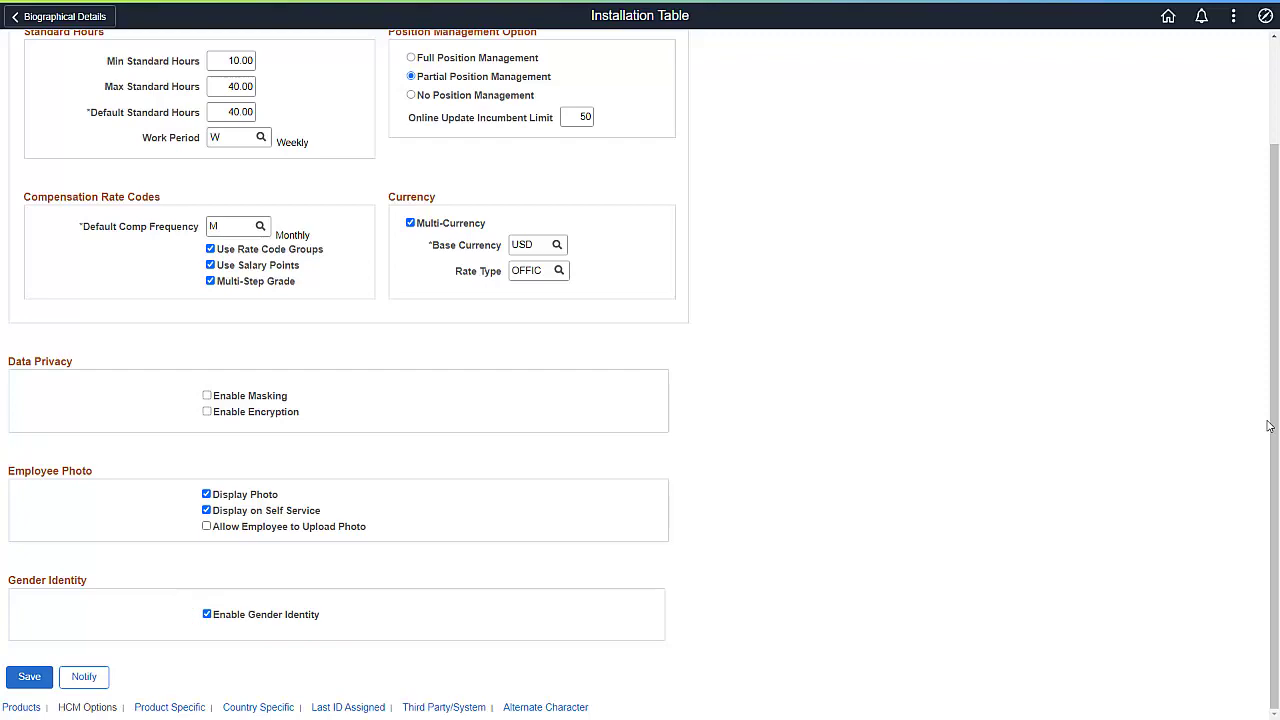
# Open Gender Configuration in the Personal foundation tables to examine the gender label and self-service change settings.
pyautogui.click(1264, 17)
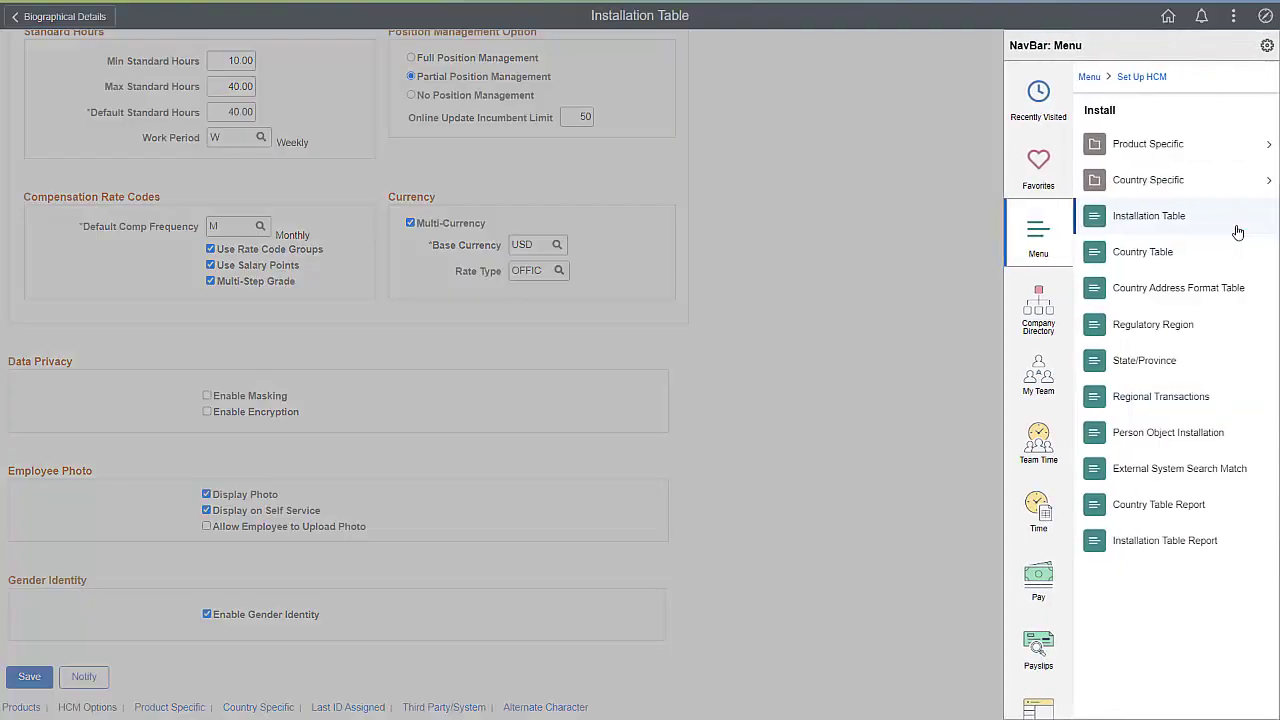
pyautogui.click(1143, 79)
pyautogui.click(1150, 252)
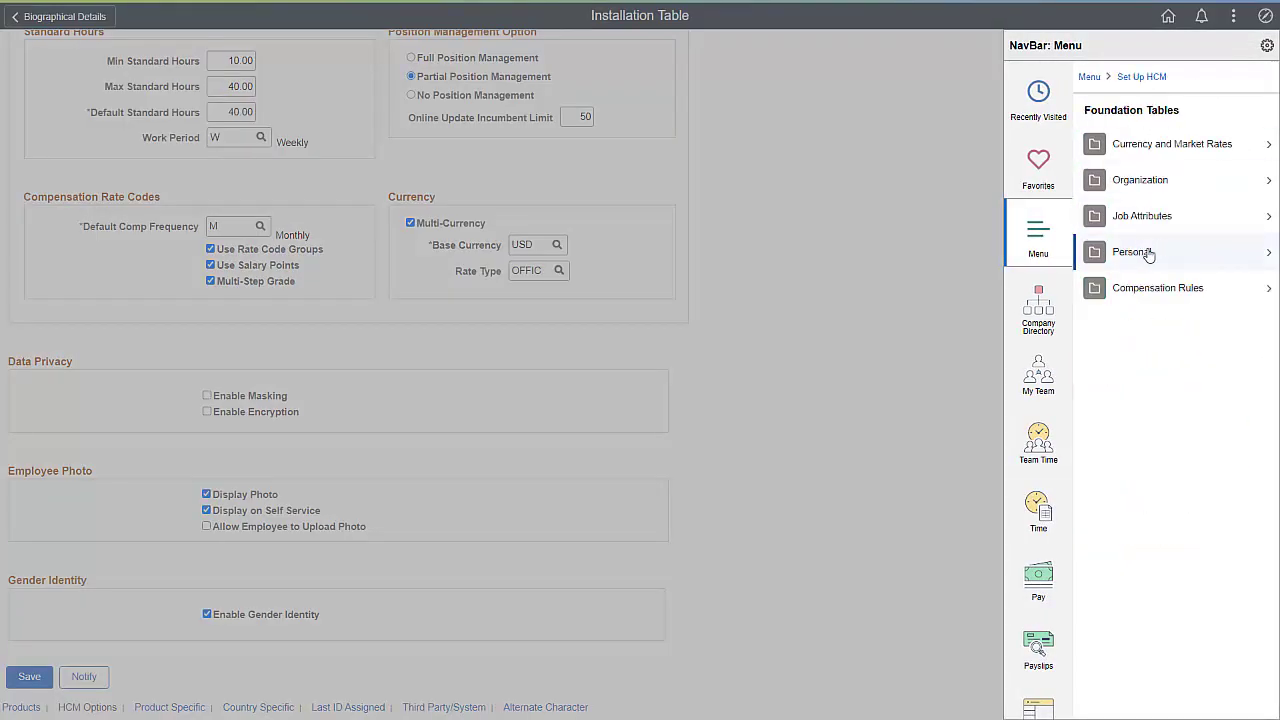
pyautogui.click(1103, 253)
pyautogui.click(1170, 577)
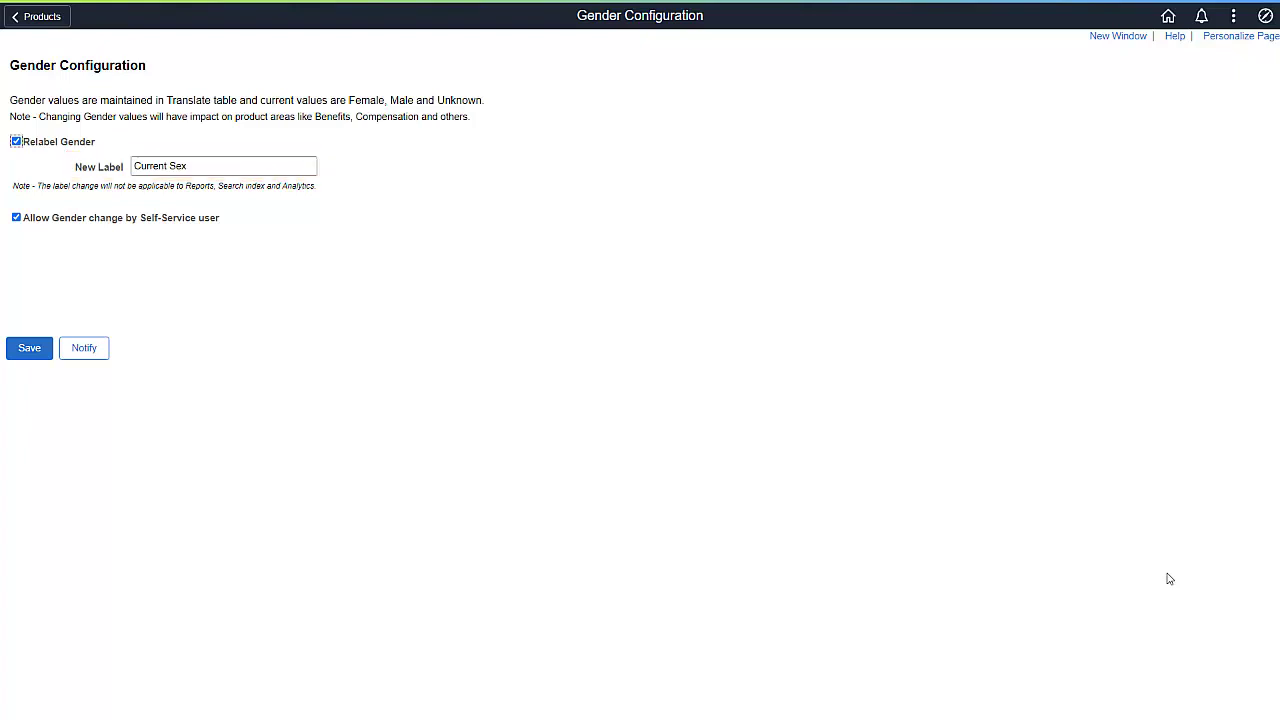
# Open the Update Dependent/Beneficiary search page from the Employee/Dependent Information pages of Benefits.
pyautogui.click(1265, 17)
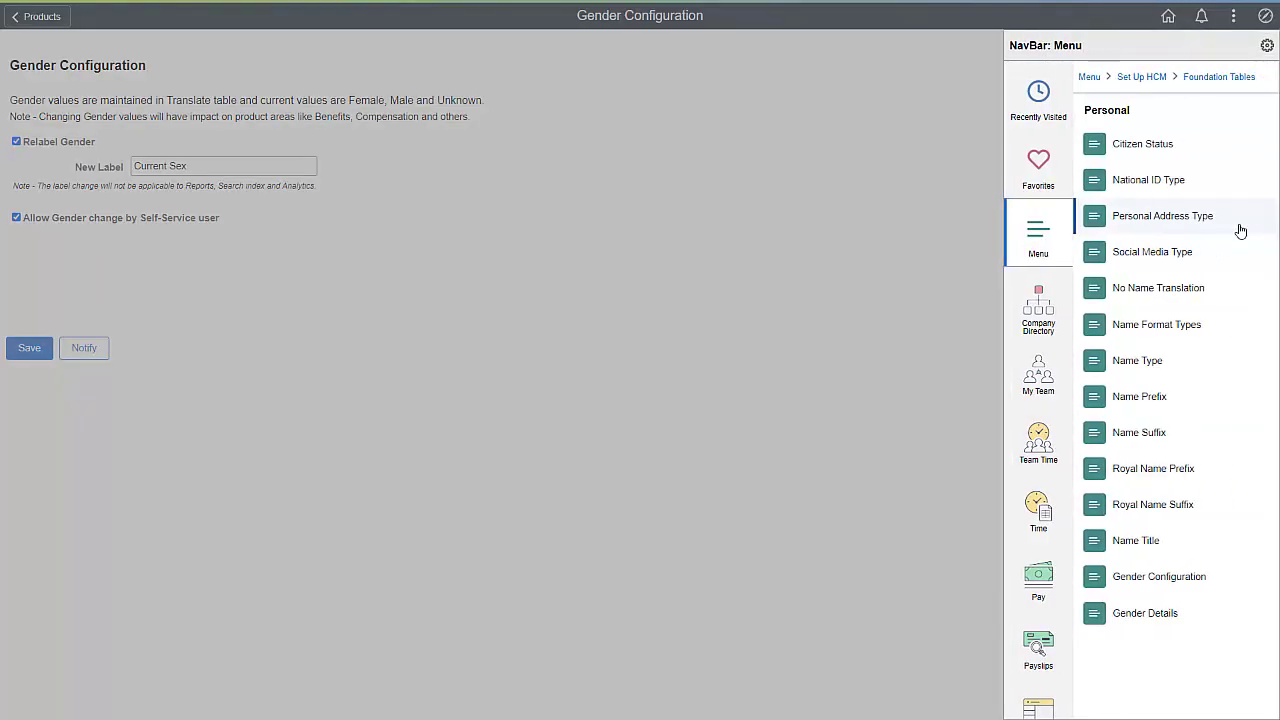
pyautogui.click(1095, 80)
pyautogui.click(1137, 257)
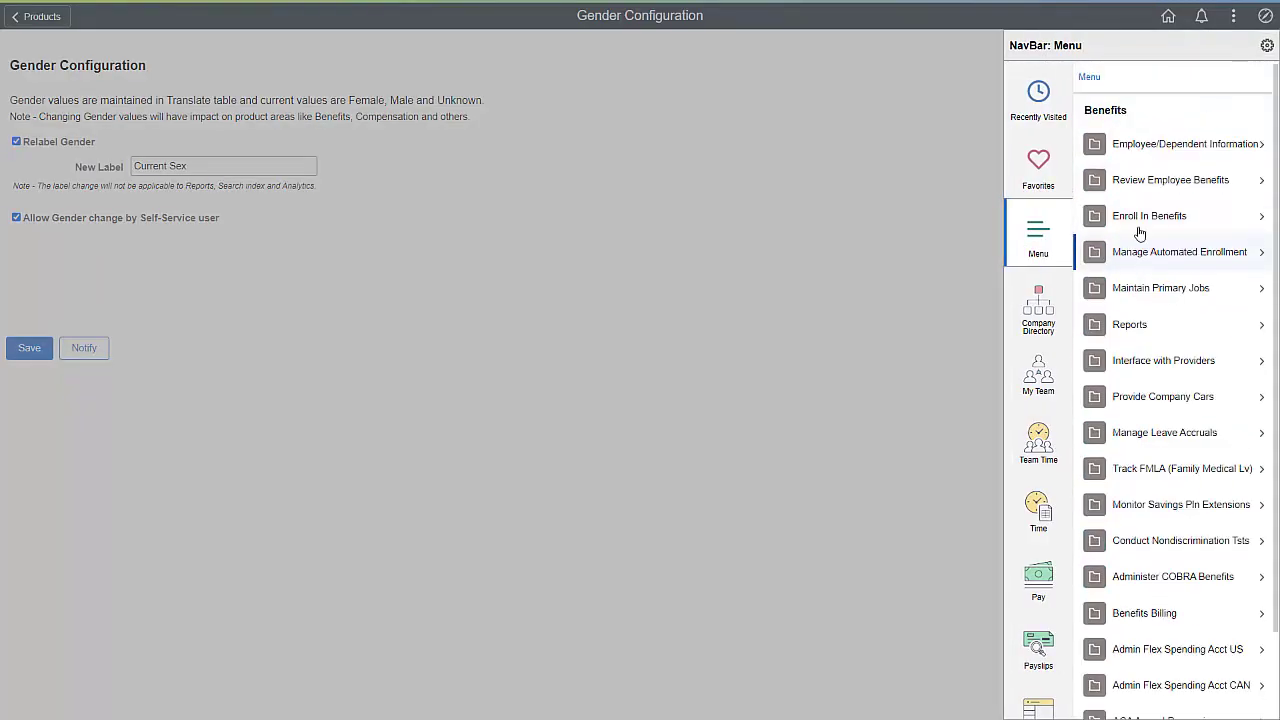
pyautogui.click(1145, 140)
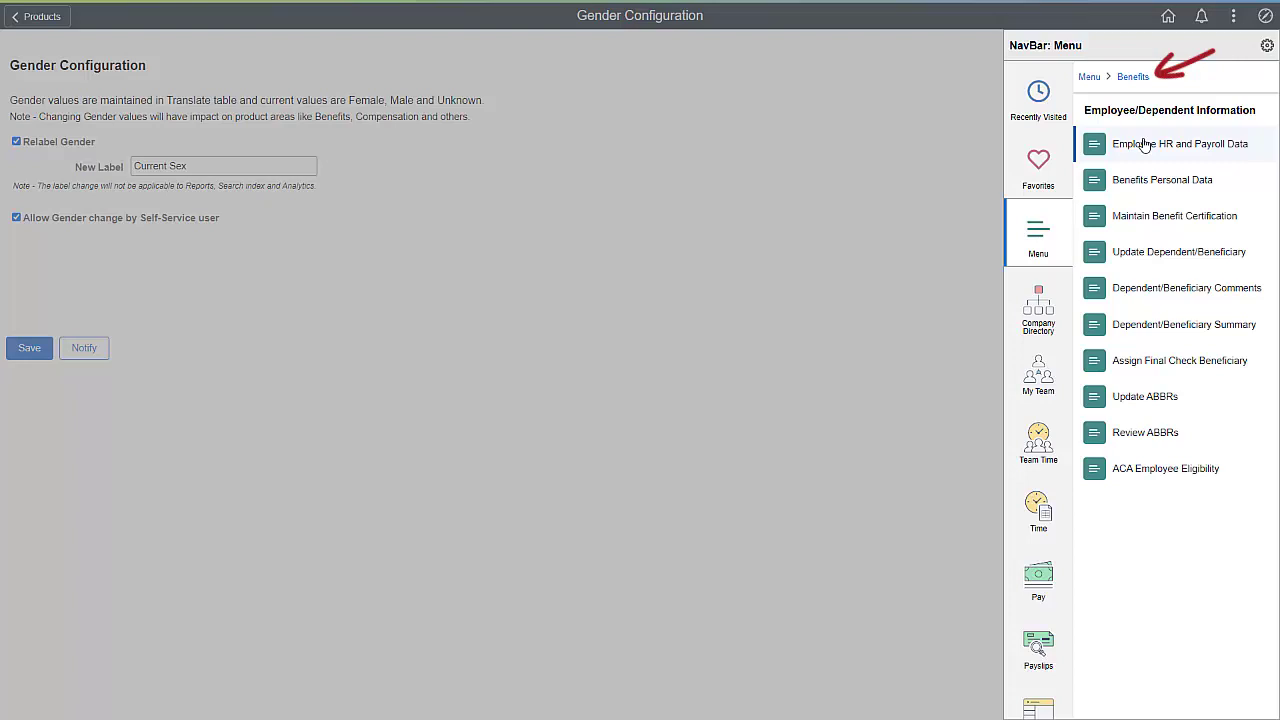
pyautogui.click(1156, 253)
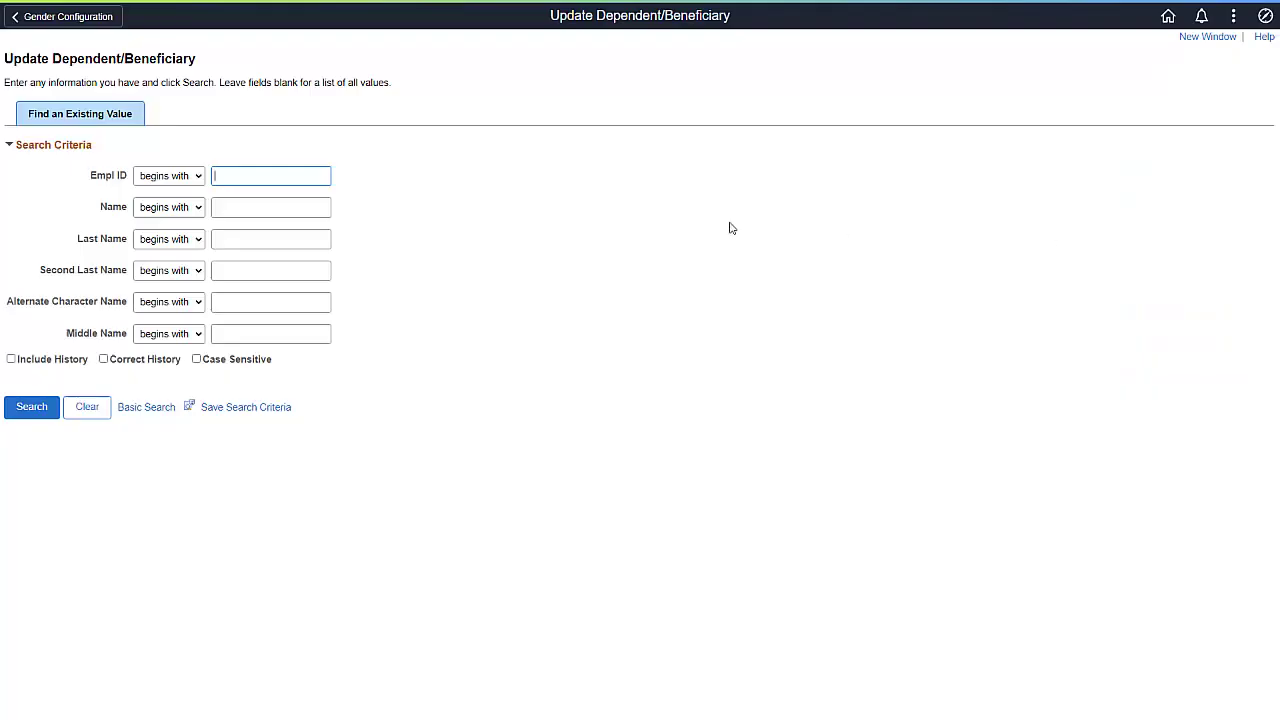
# Search for the employee by last name and examine the Current Sex field in the dependent's Personal Profile.
pyautogui.click(322, 238)
pyautogui.write('Zinn')
pyautogui.click(20, 407)
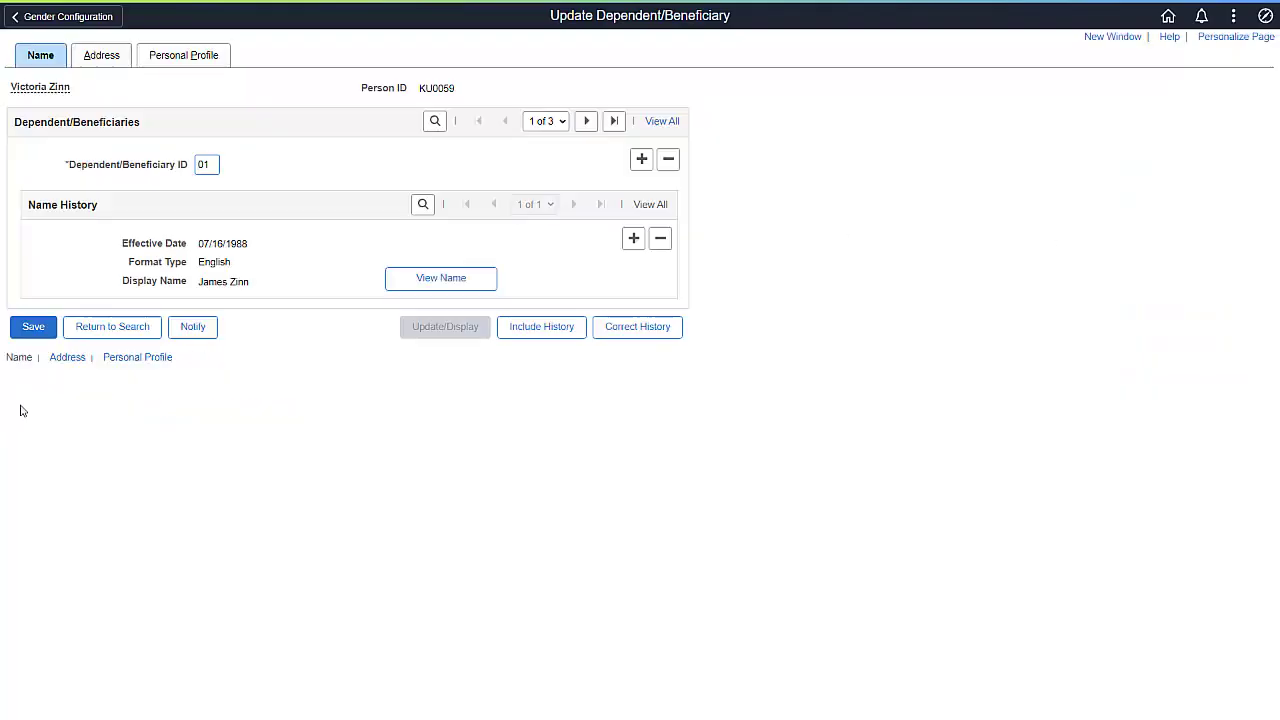
pyautogui.click(220, 56)
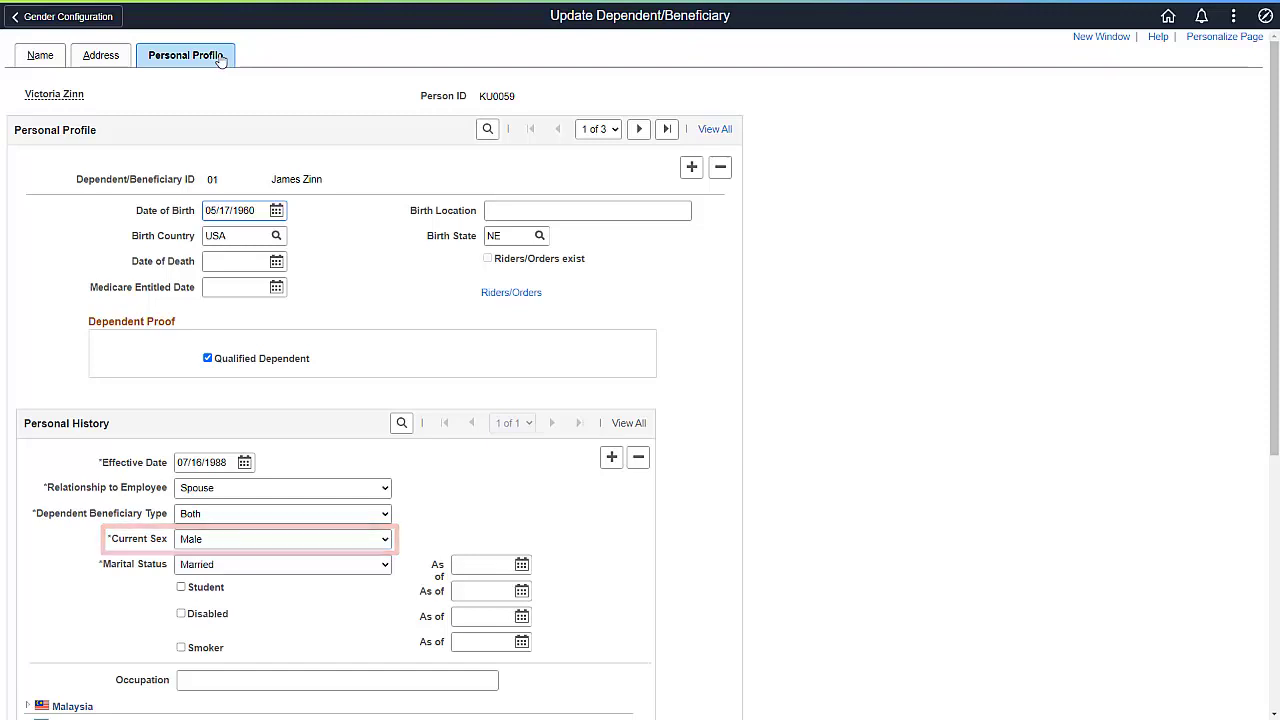
# Open the Gender Details search page from the Personal foundation tables of Set Up HCM.
pyautogui.click(1265, 16)
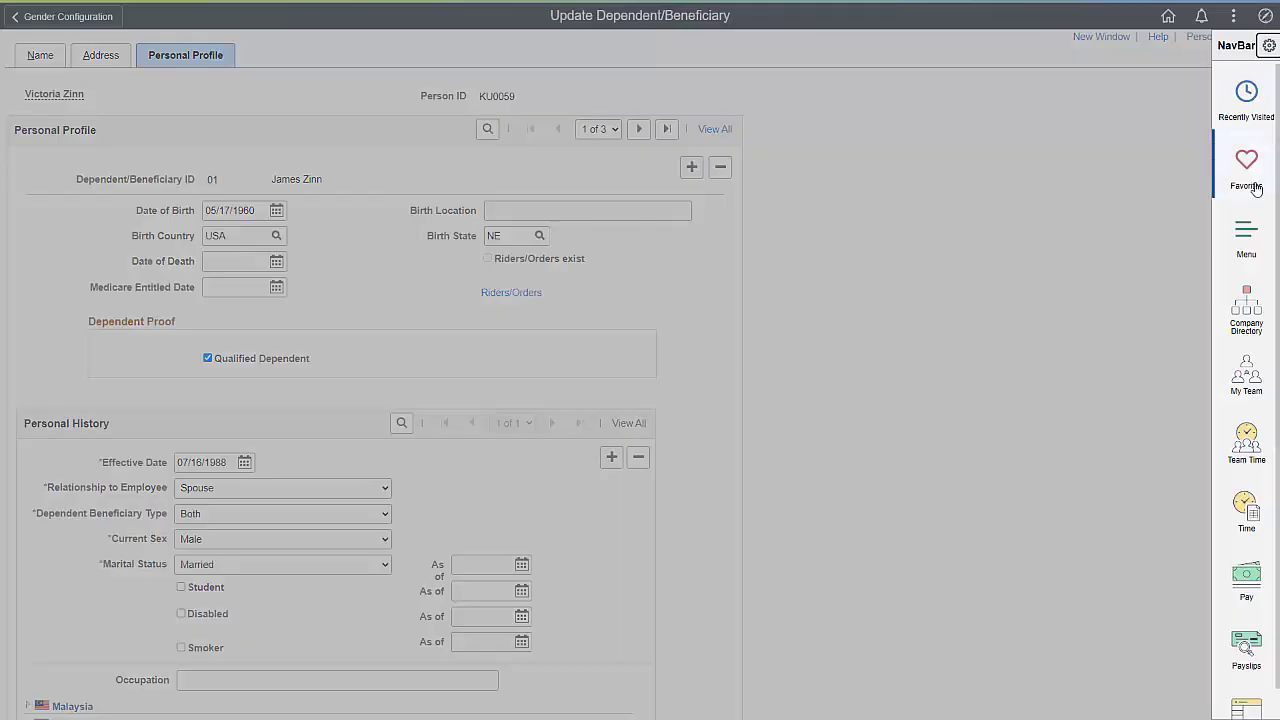
pyautogui.click(1089, 76)
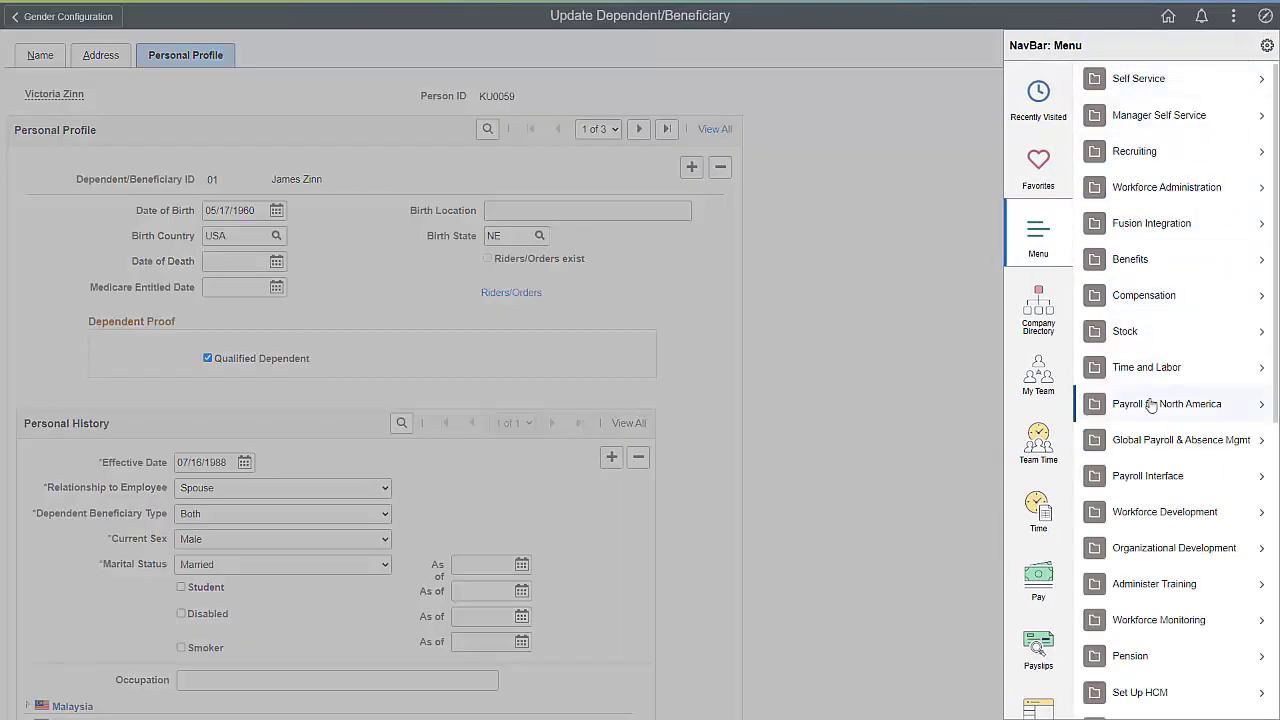
pyautogui.click(1130, 690)
pyautogui.click(1200, 252)
pyautogui.click(1200, 254)
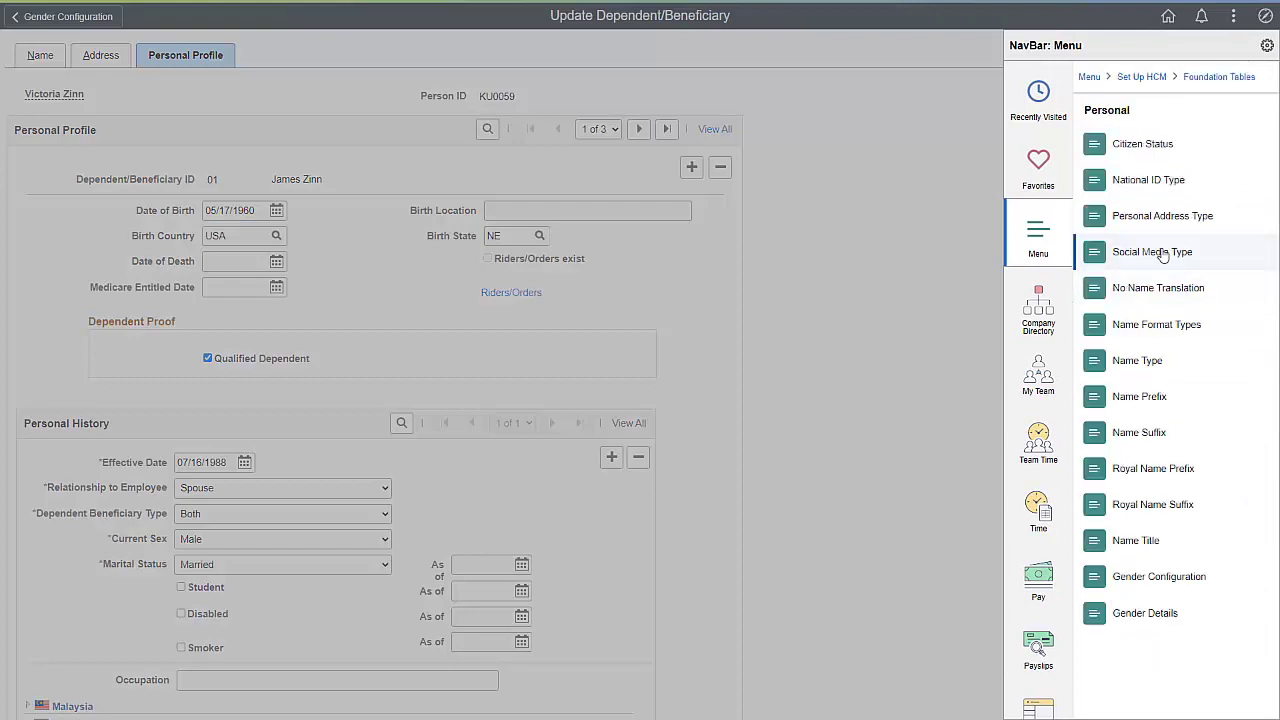
pyautogui.click(1149, 612)
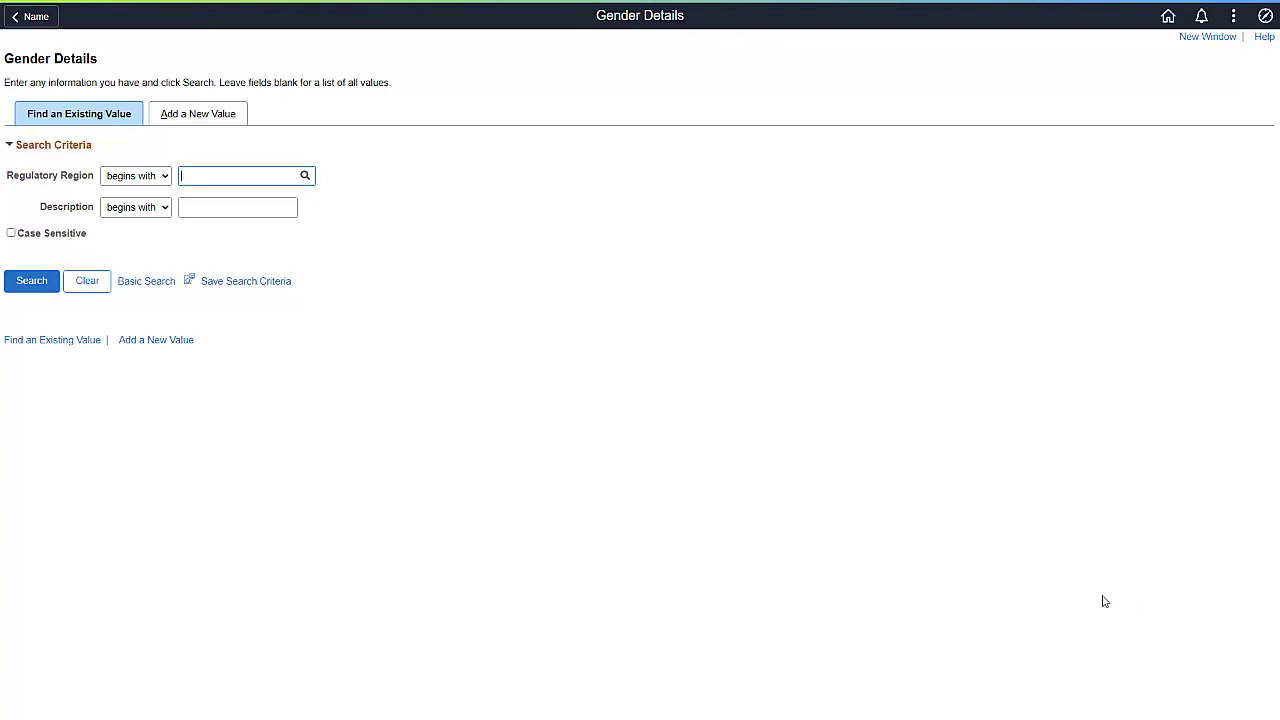
# Open the gender details for regulatory region USA and examine the full long description of the Non Binary gender identity.
pyautogui.write('USA')
pyautogui.click(30, 281)
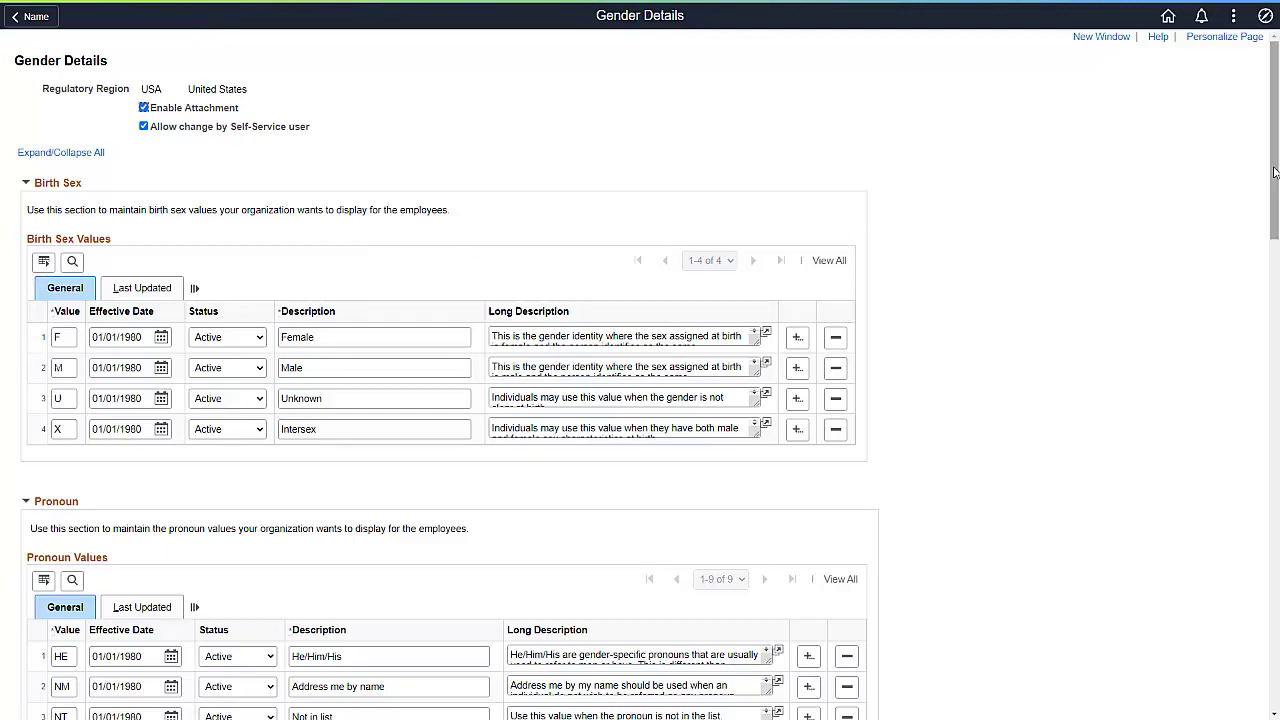
pyautogui.moveTo(1275, 171); pyautogui.dragTo(1274, 624)
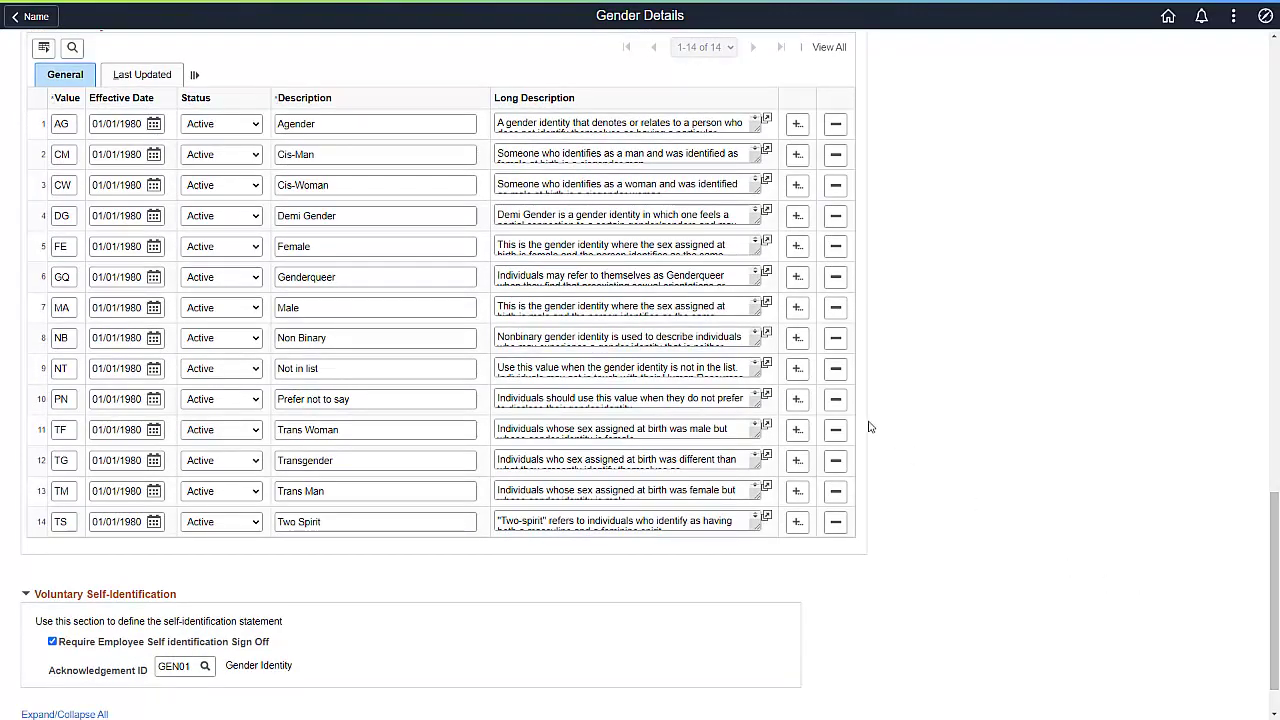
pyautogui.click(767, 333)
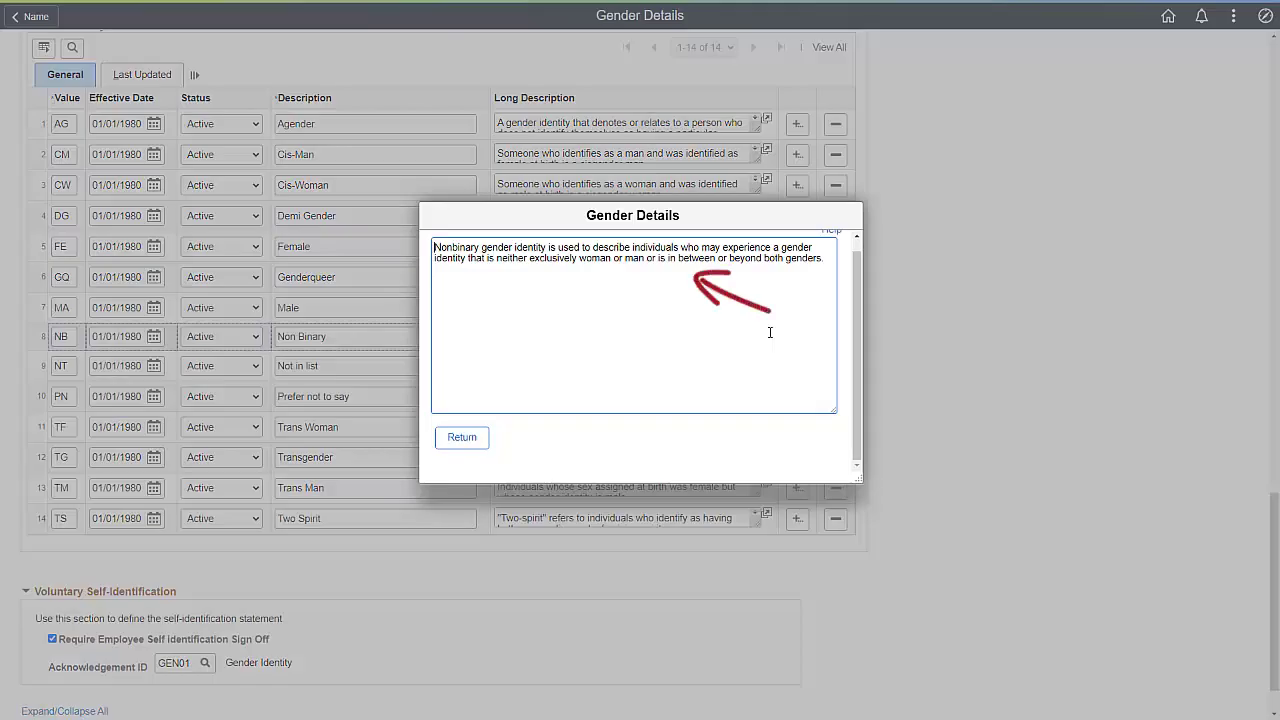